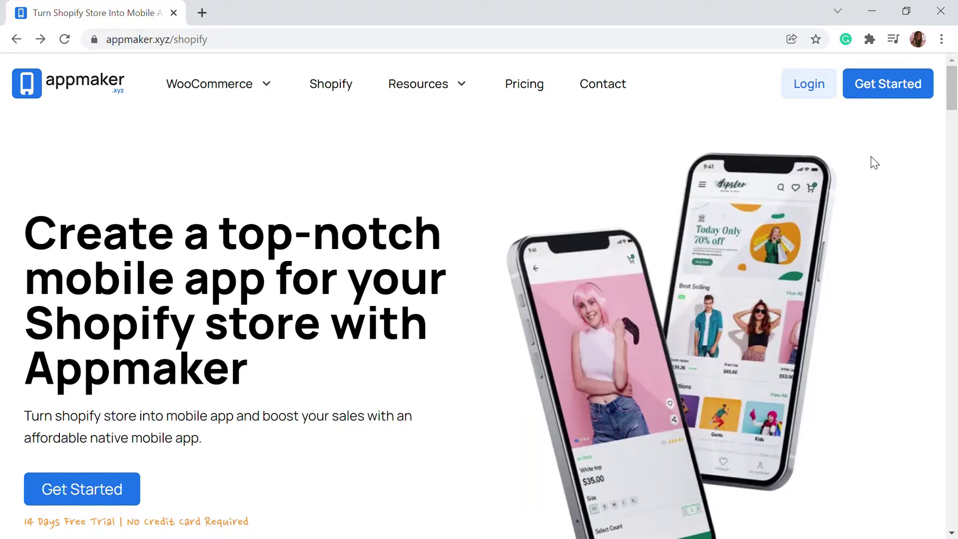
Scroll down through the Appmaker Shopify app-builder page to read it.
scroll(874, 163, down, 2)
scroll(874, 163, down, 1)
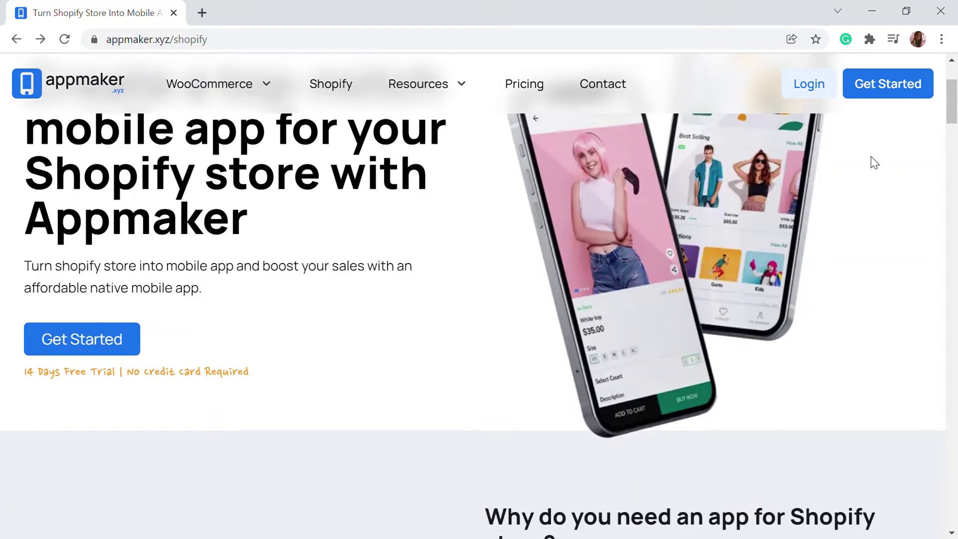
scroll(874, 163, down, 1)
scroll(873, 162, down, 3)
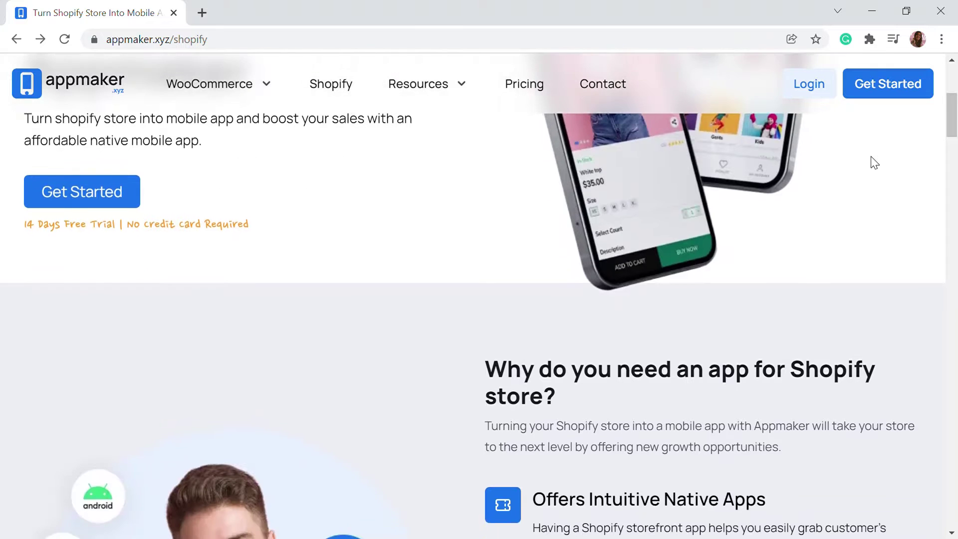
scroll(874, 162, down, 3)
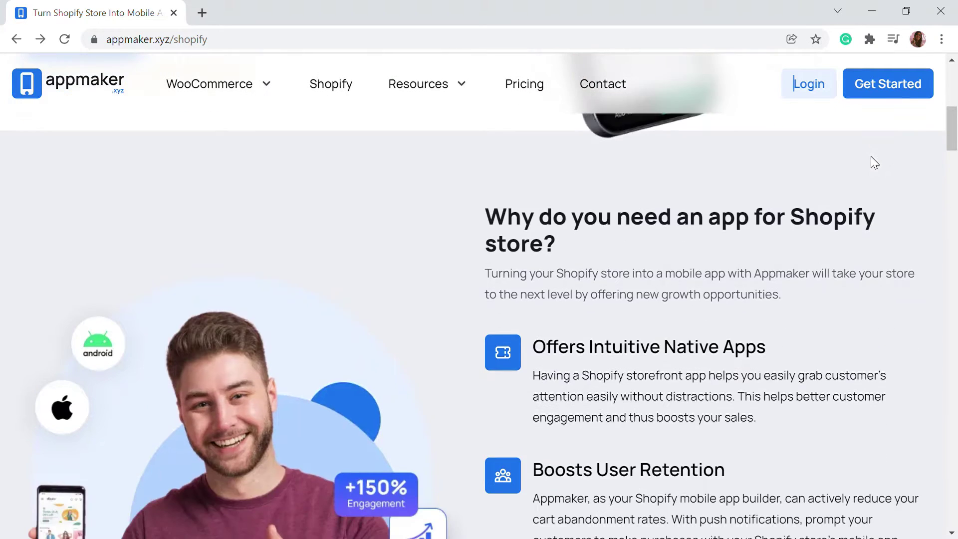
scroll(879, 164, down, 1)
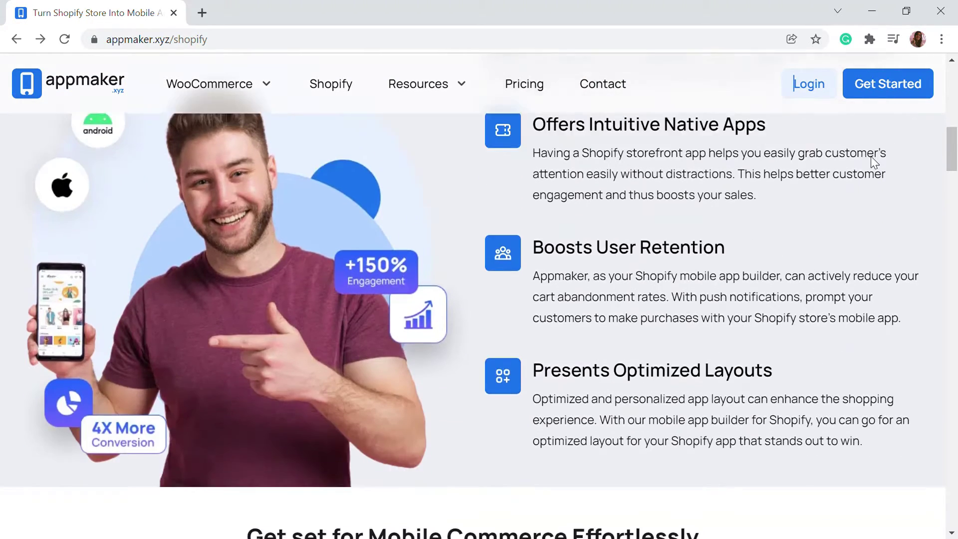
scroll(874, 163, down, 1)
scroll(874, 163, down, 7)
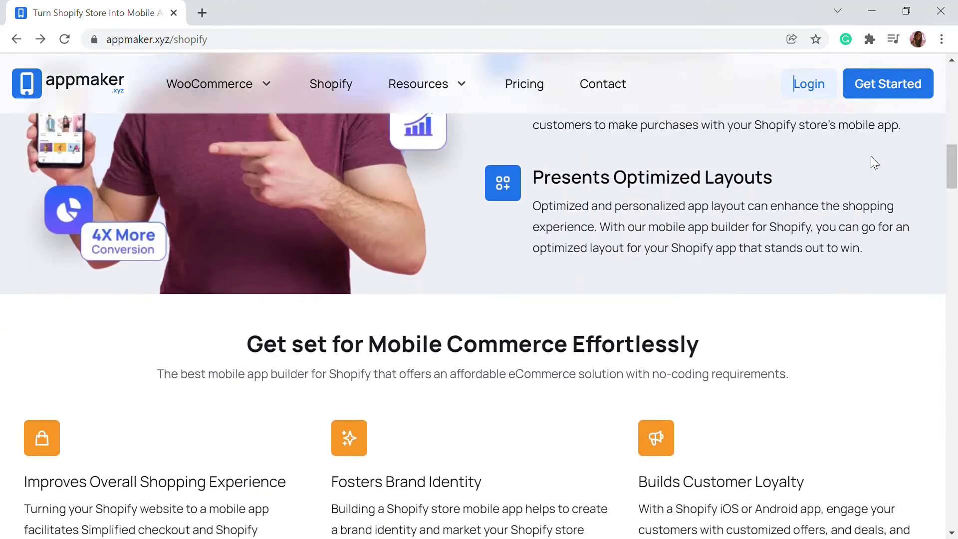
scroll(874, 163, down, 3)
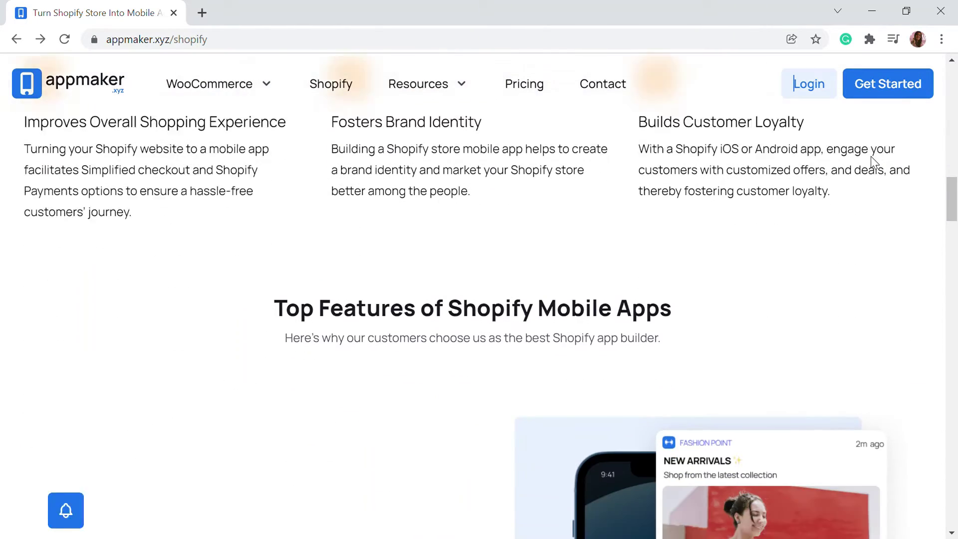
scroll(874, 163, down, 3)
scroll(872, 161, down, 2)
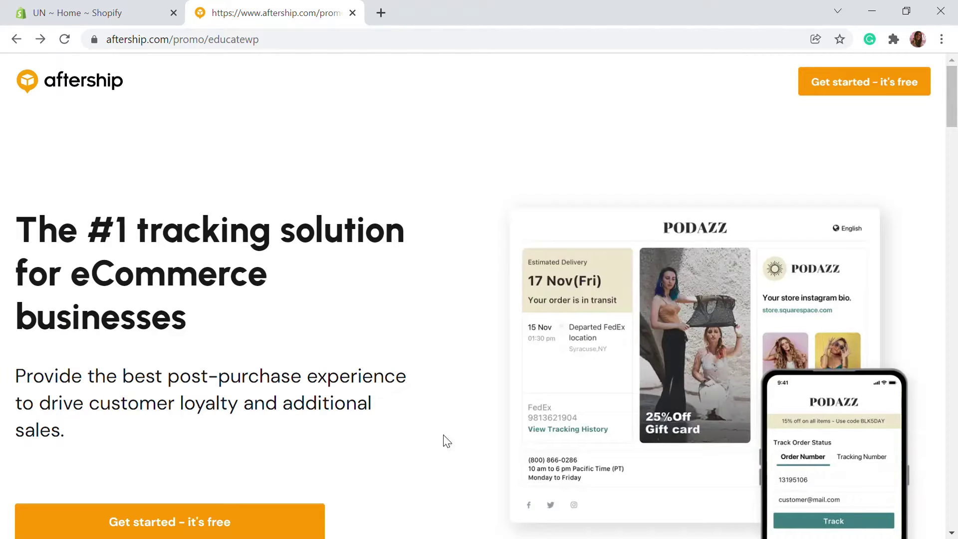
Sign up for a free AfterShip account with the user's name, email and password.
scroll(215, 269, down, 15)
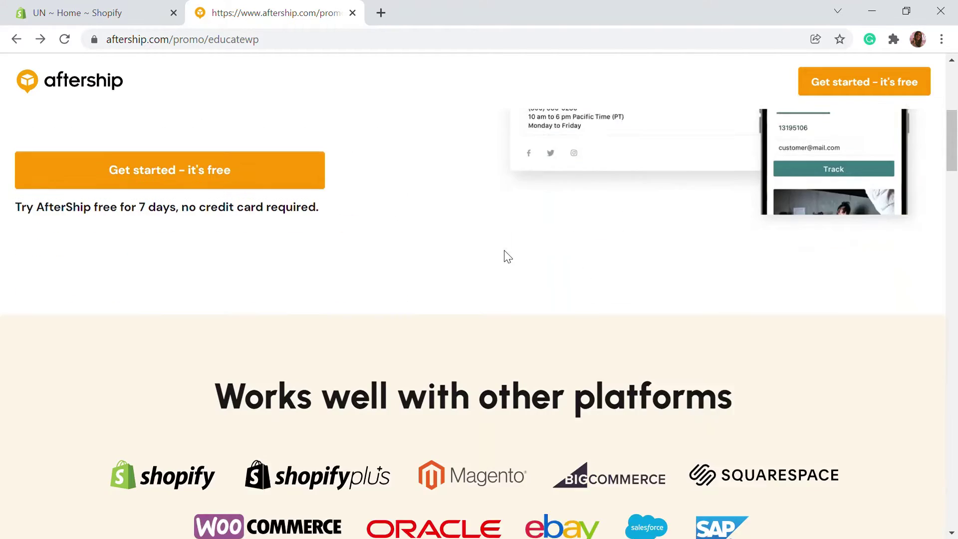
scroll(418, 370, up, 15)
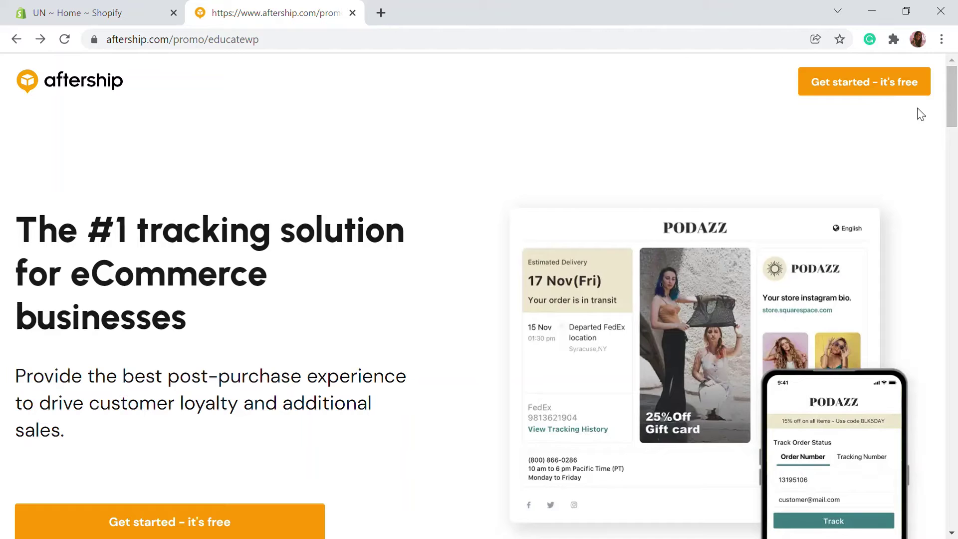
click(897, 93)
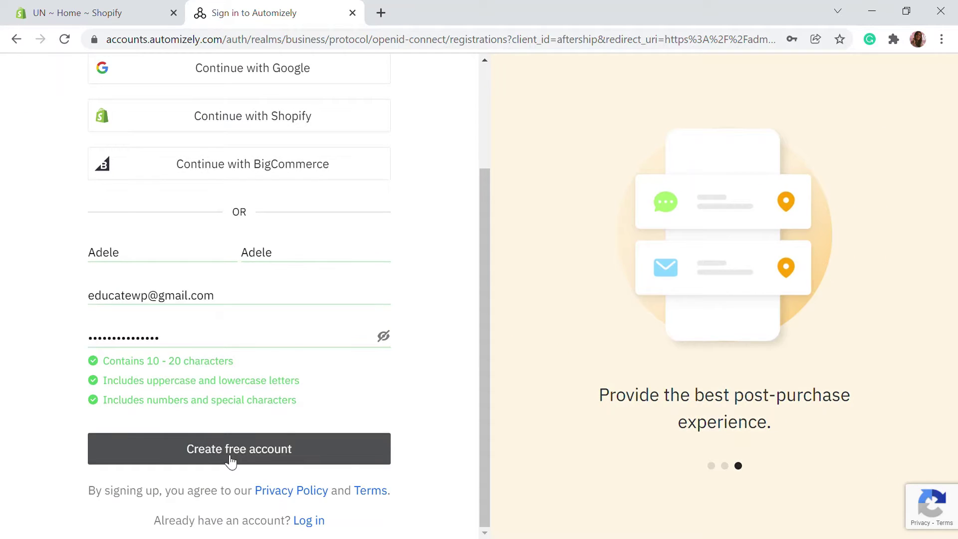
click(231, 457)
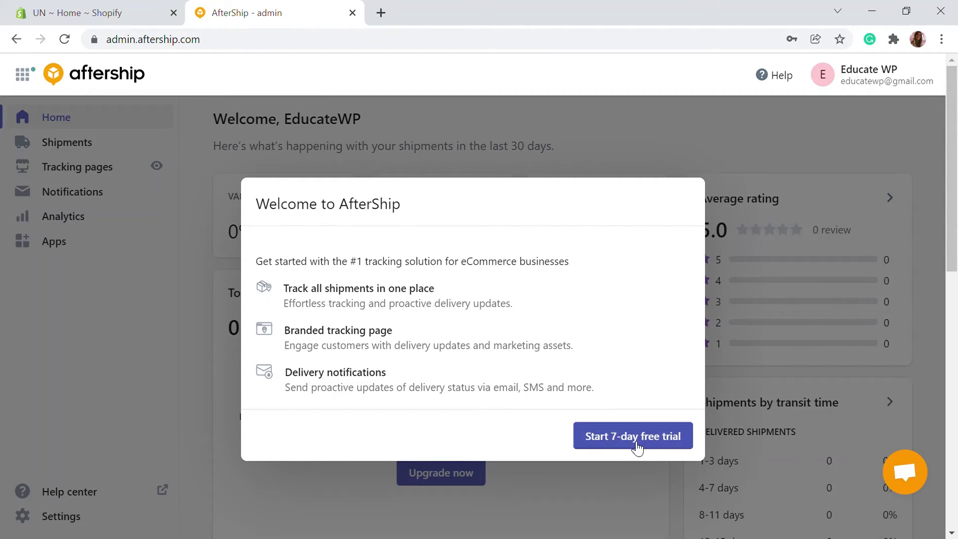
Start the 7-day free trial and identify the account as an eCommerce business.
click(635, 441)
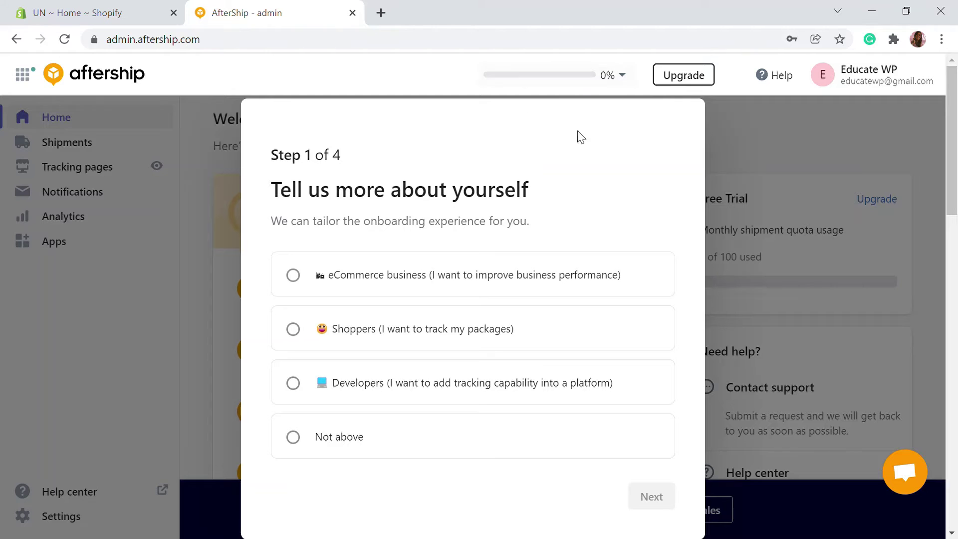
click(348, 283)
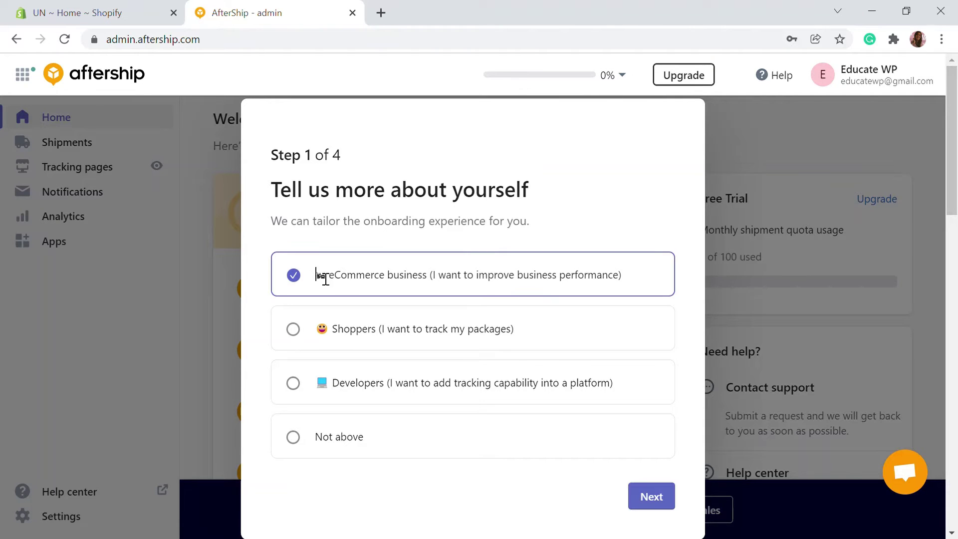
click(665, 489)
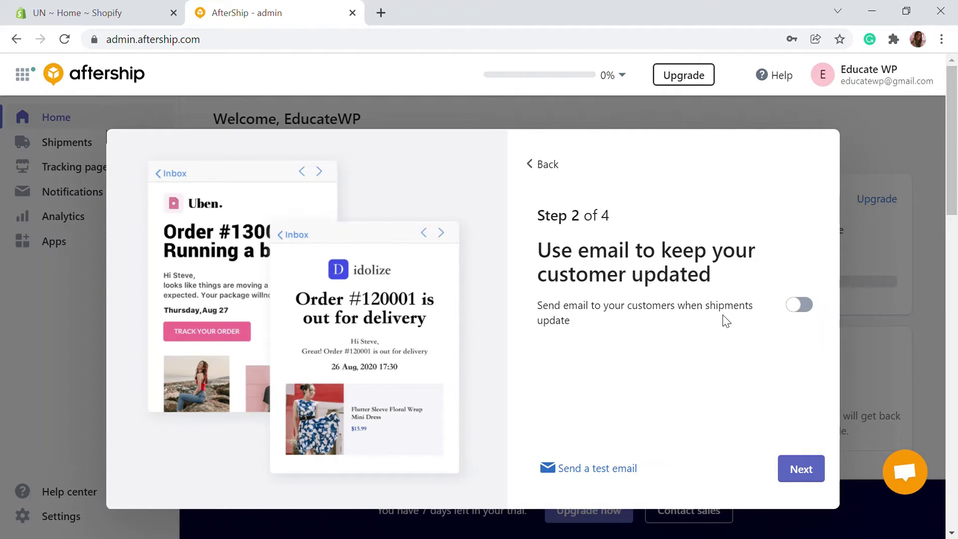
Turn on shipment update emails to customers and finish the onboarding.
click(808, 308)
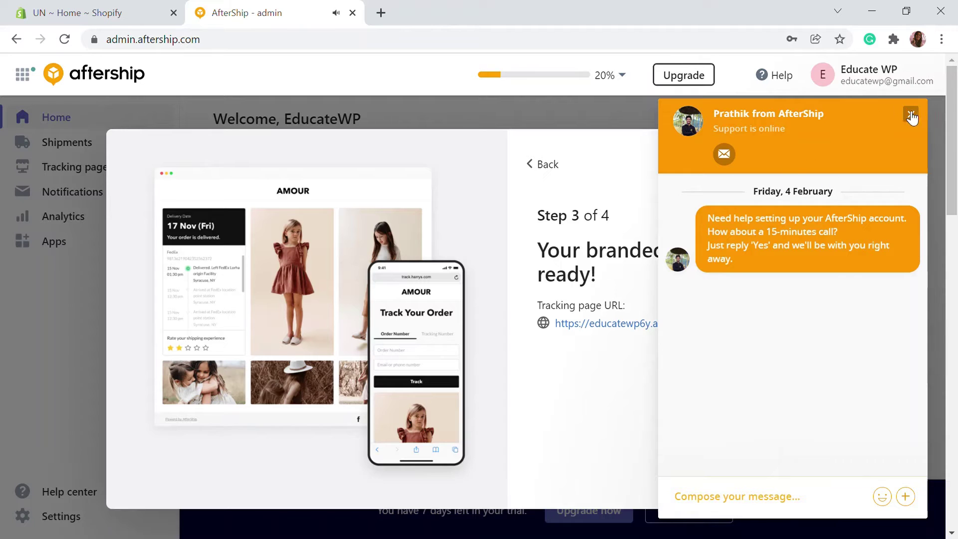
click(910, 114)
click(797, 487)
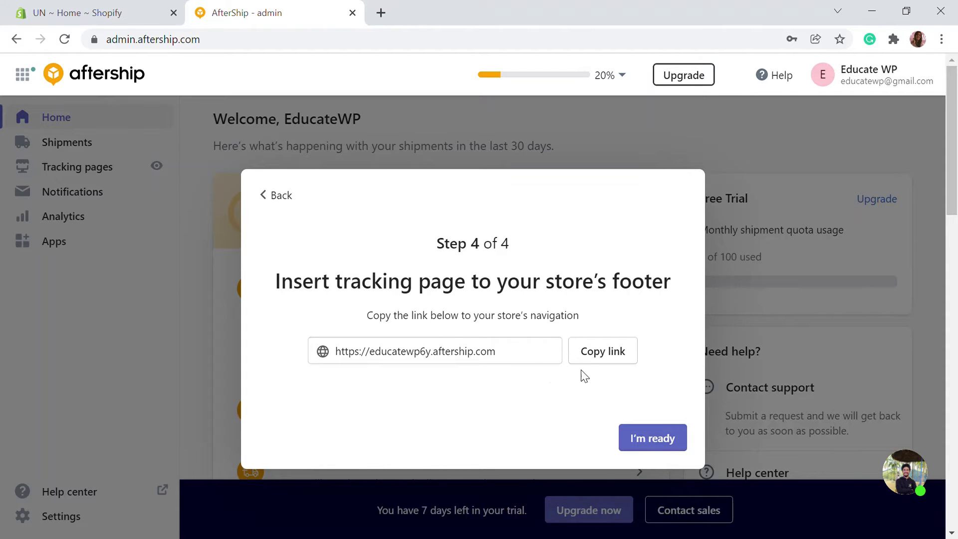
click(663, 441)
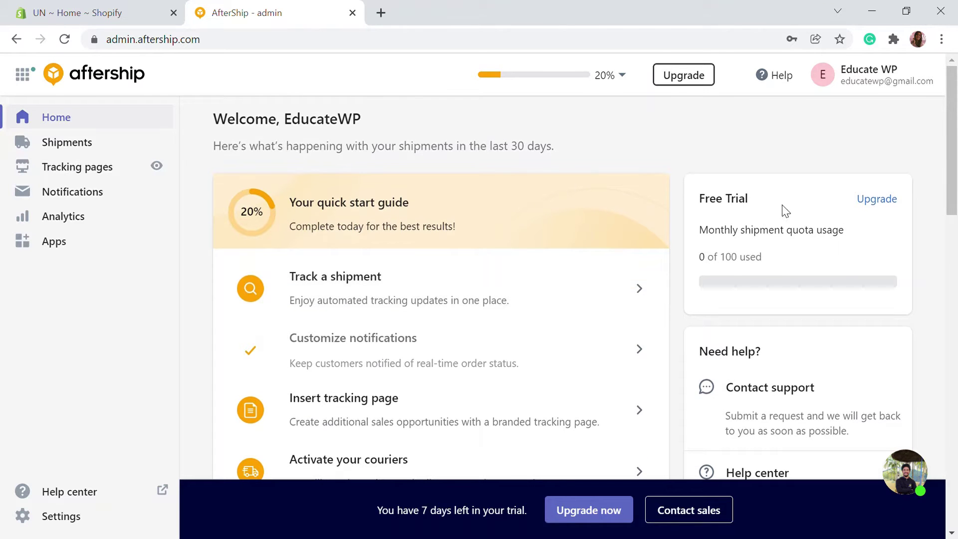
scroll(778, 240, down, 1)
scroll(771, 297, down, 2)
scroll(267, 175, up, 4)
From the store admin's Sales Channels '+' list, open the Shopify App Store in a new tab.
click(83, 15)
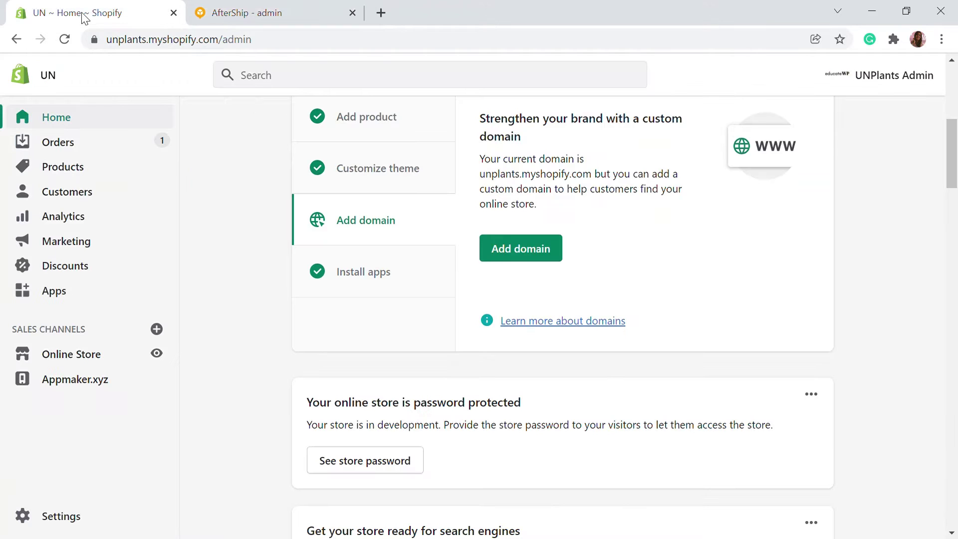
scroll(553, 144, up, 2)
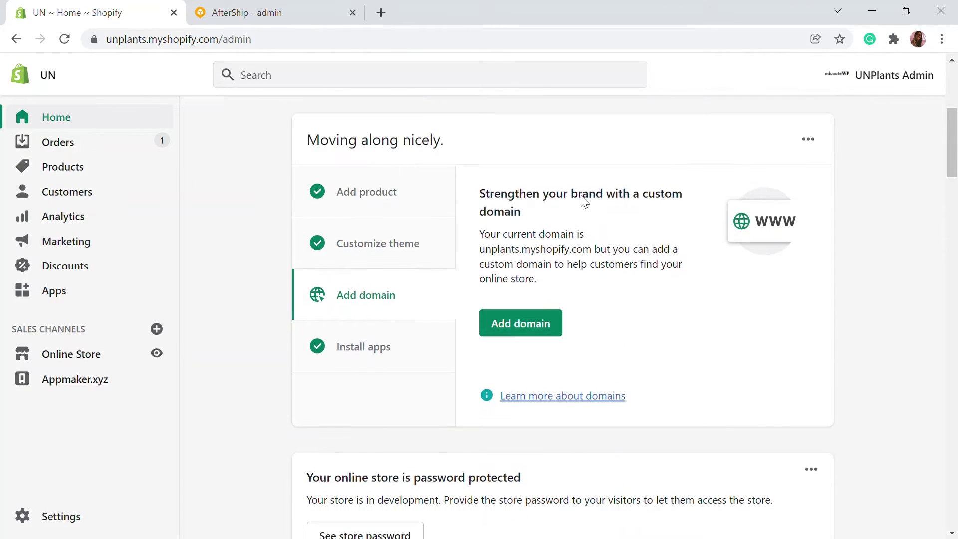
click(158, 329)
scroll(438, 400, down, 4)
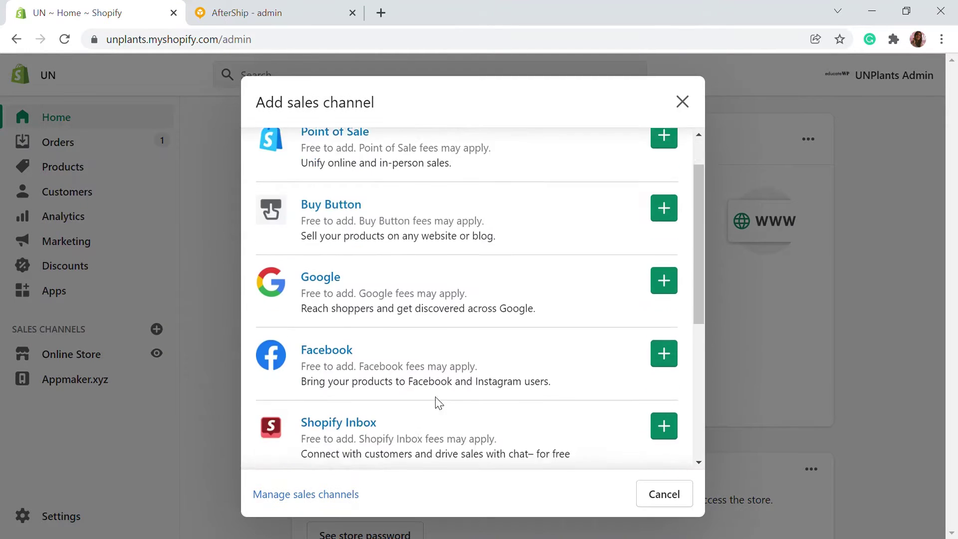
scroll(517, 407, down, 3)
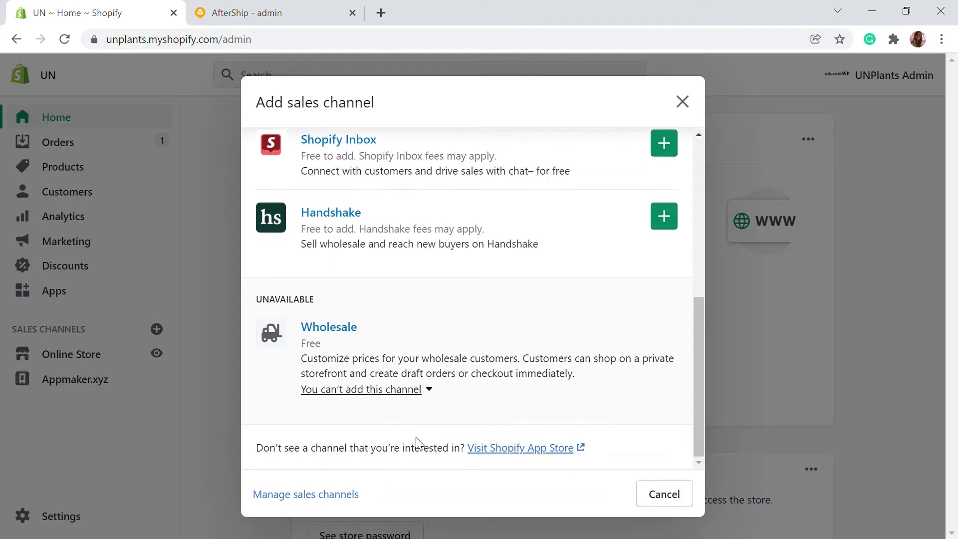
click(497, 448)
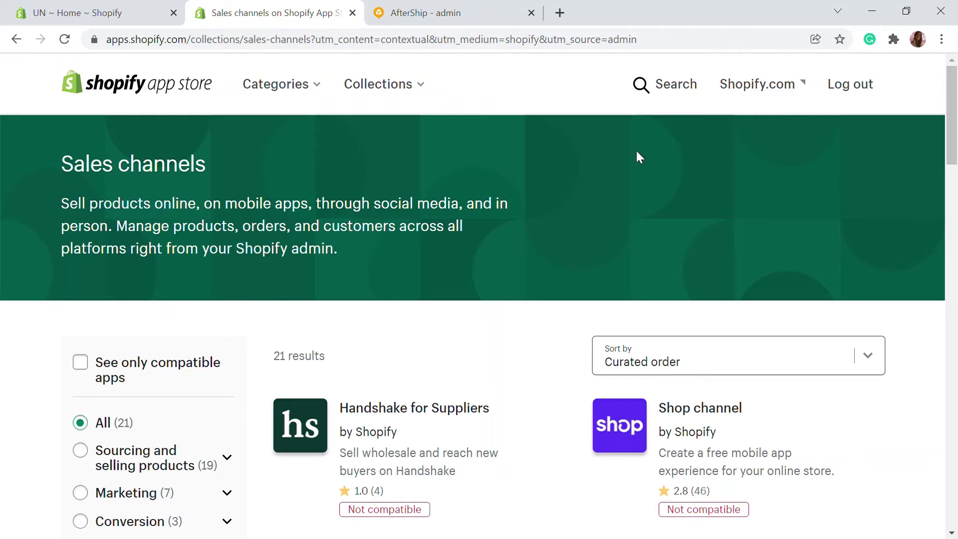
Search the App Store for 'aftership' and add AfterShip Order Tracking & SMS.
click(674, 92)
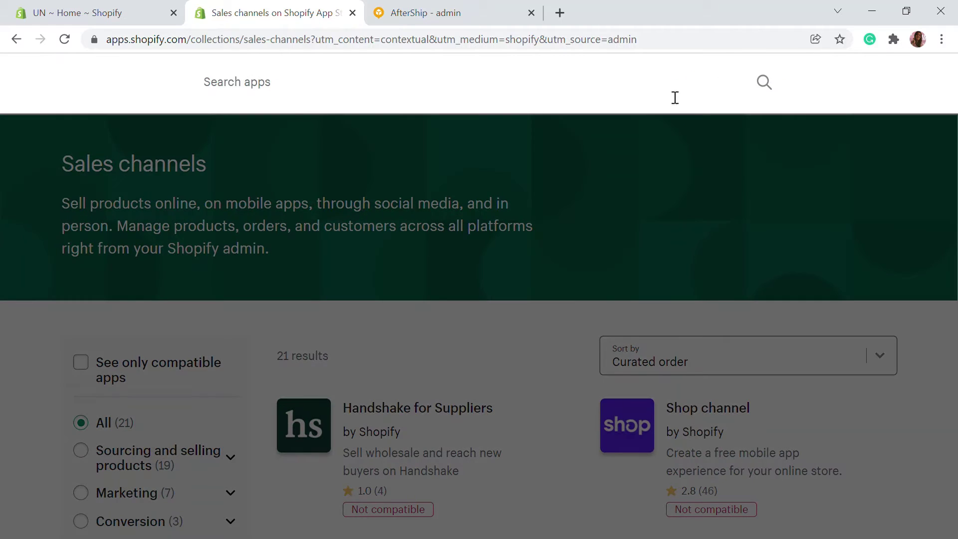
text(afters)
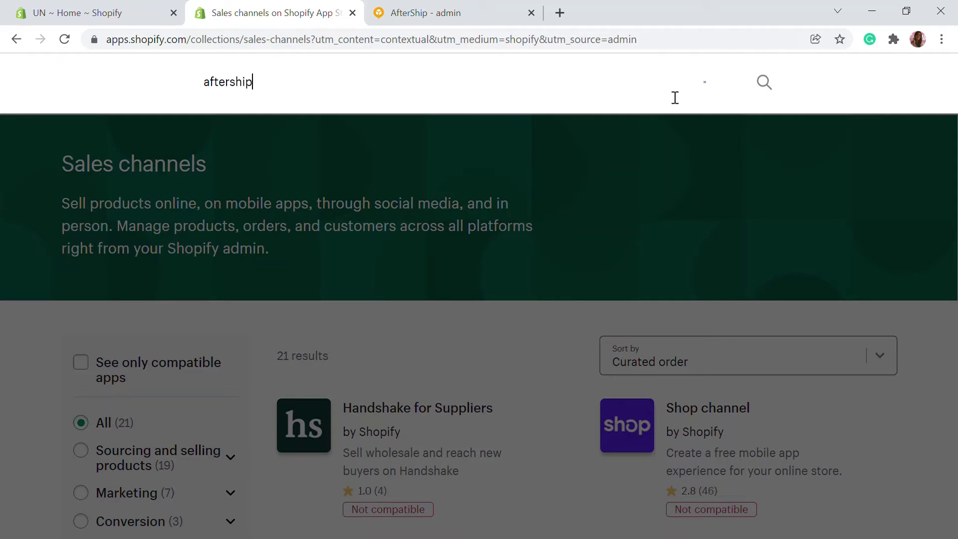
text(hip)
key(Return)
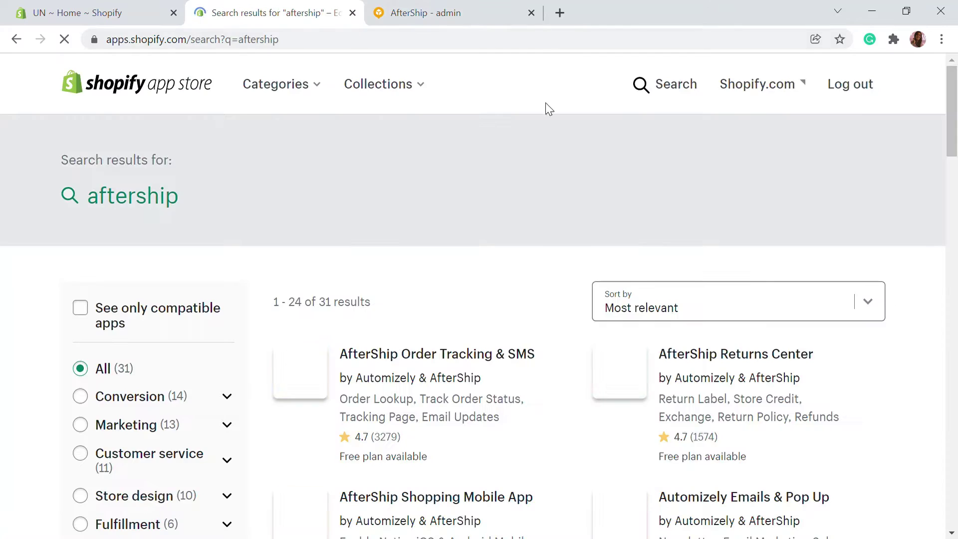
scroll(486, 188, down, 1)
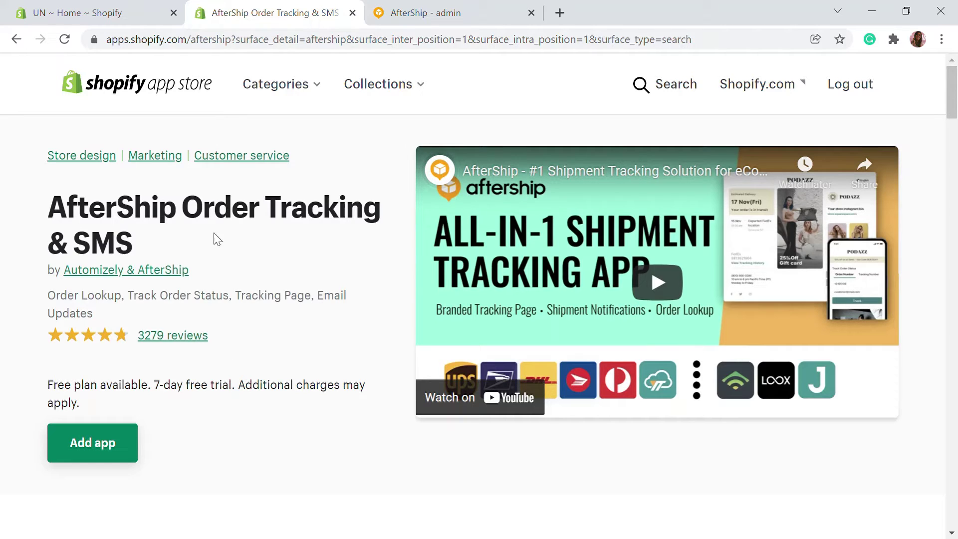
click(92, 451)
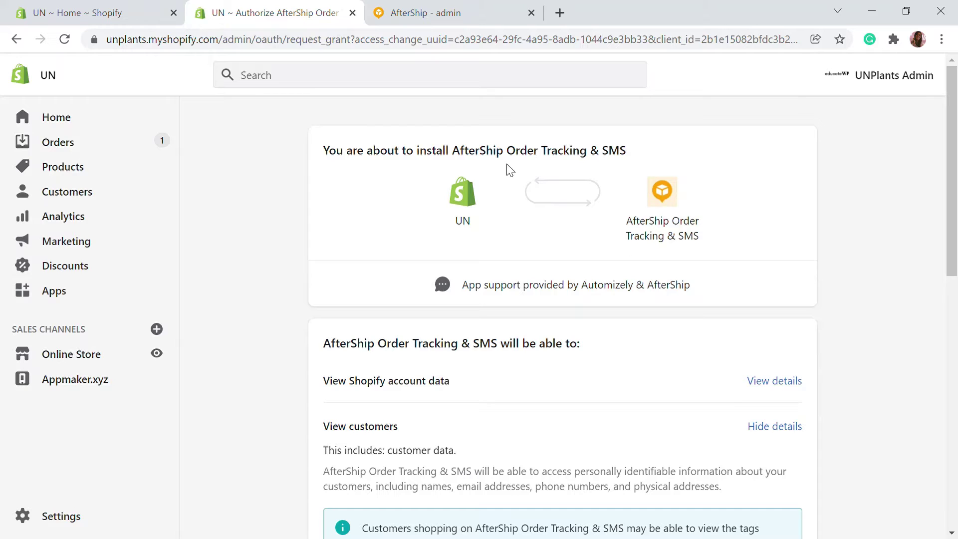
Review the requested permissions and approve installing AfterShip Order Tracking & SMS.
scroll(431, 287, down, 8)
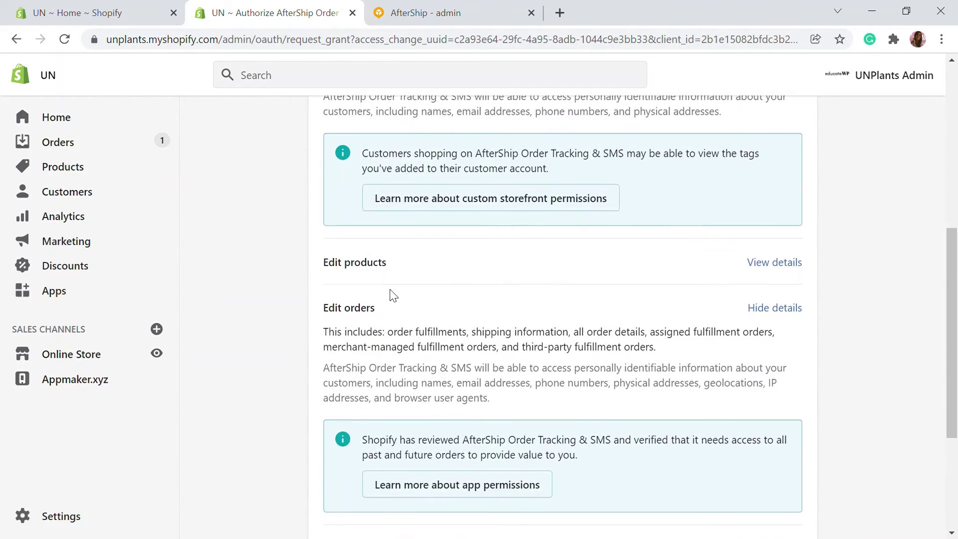
scroll(392, 296, down, 4)
click(794, 474)
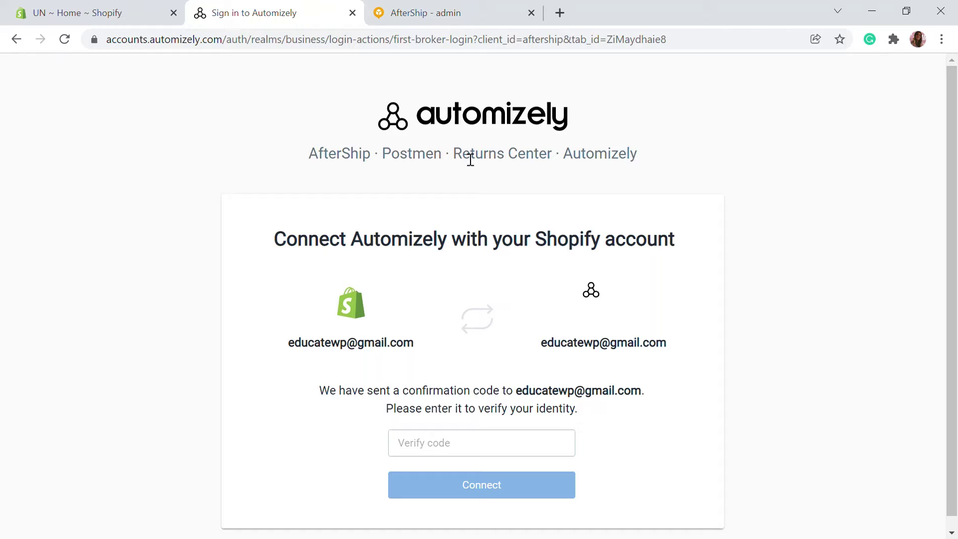
Enter the emailed verification code and connect the Automizely organization to the Shopify store.
click(498, 446)
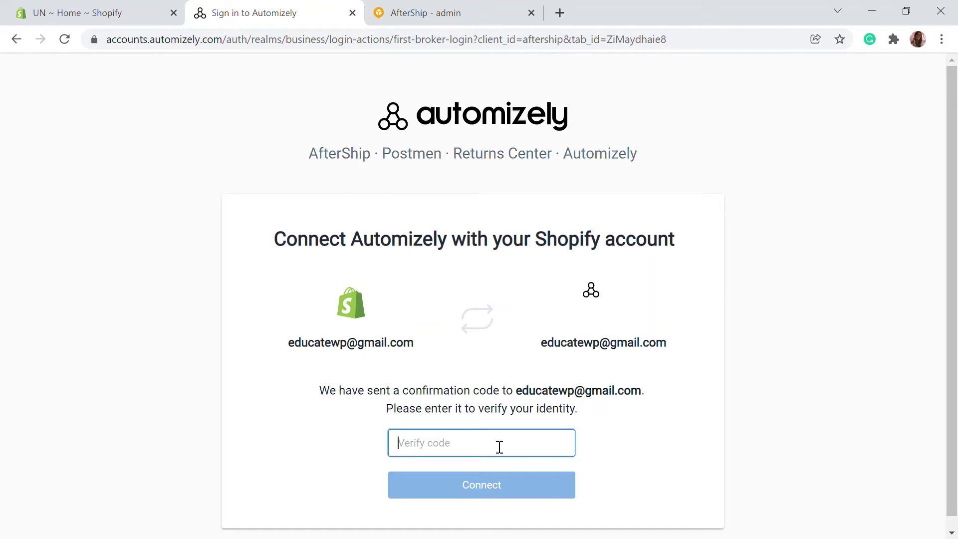
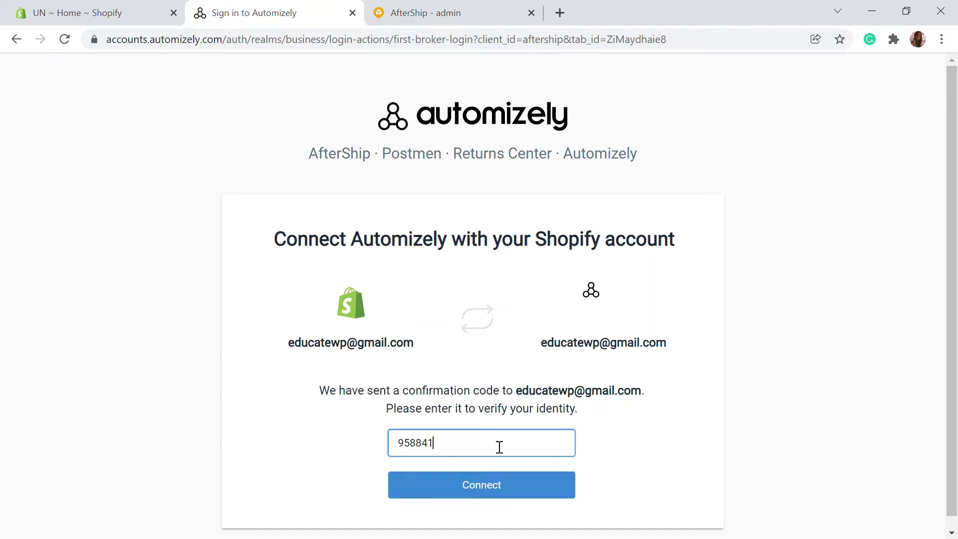
click(477, 489)
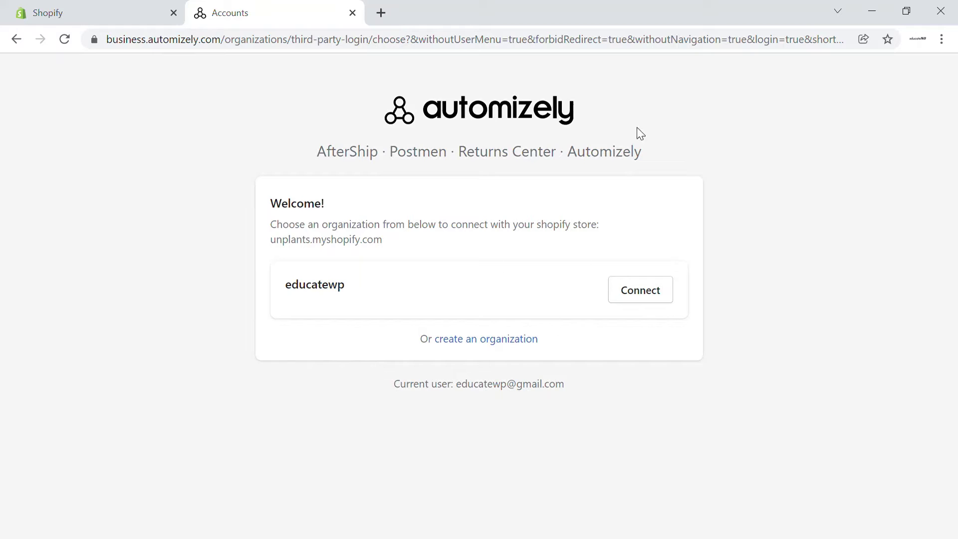
click(634, 294)
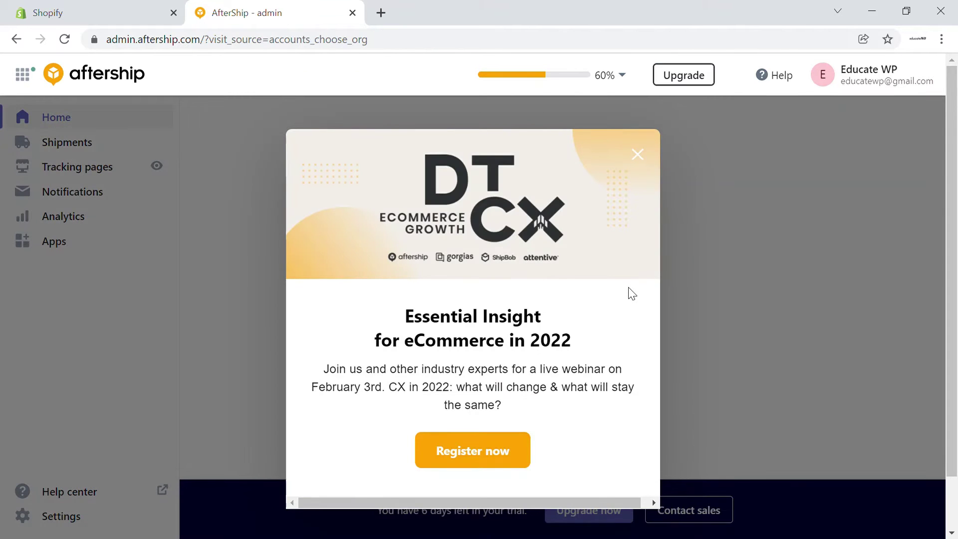
Dismiss the webinar promo and start a new shipment with the pasted tracking number.
click(636, 154)
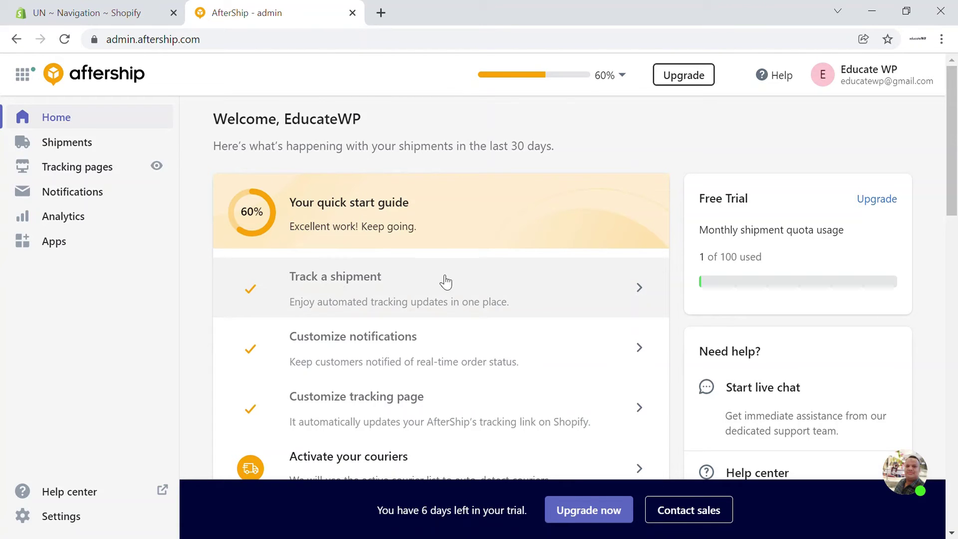
click(611, 297)
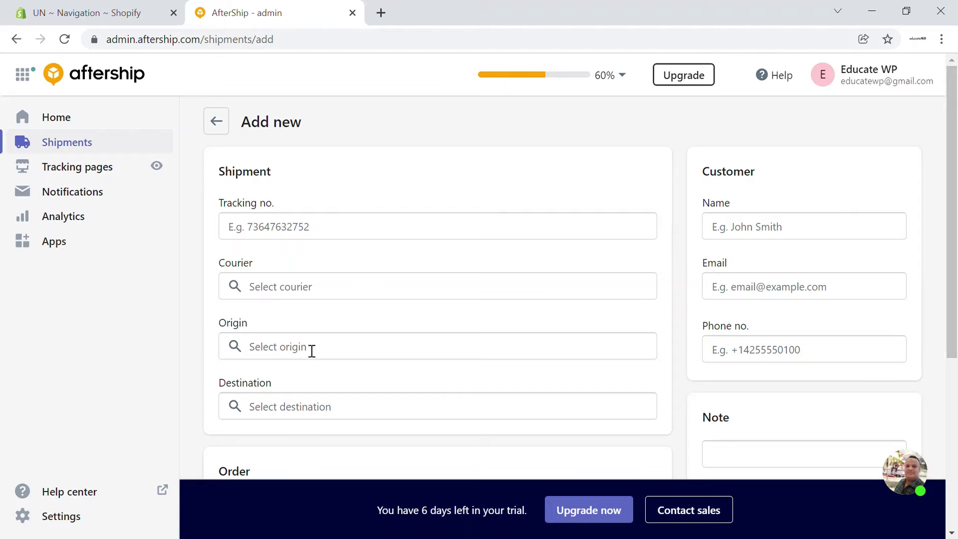
click(317, 229)
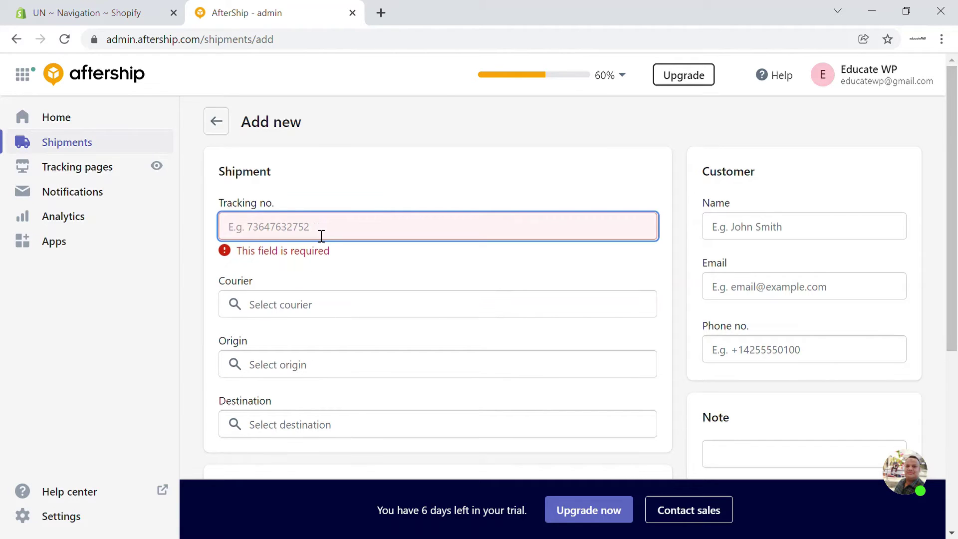
key(ctrl+v)
Replace the wrongly detected courier with Delhivery.
click(364, 298)
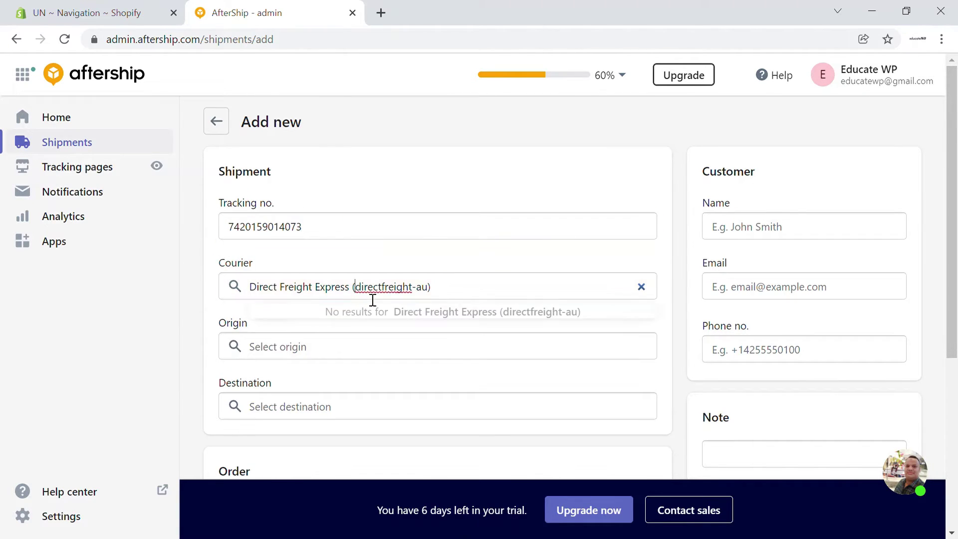
click(643, 288)
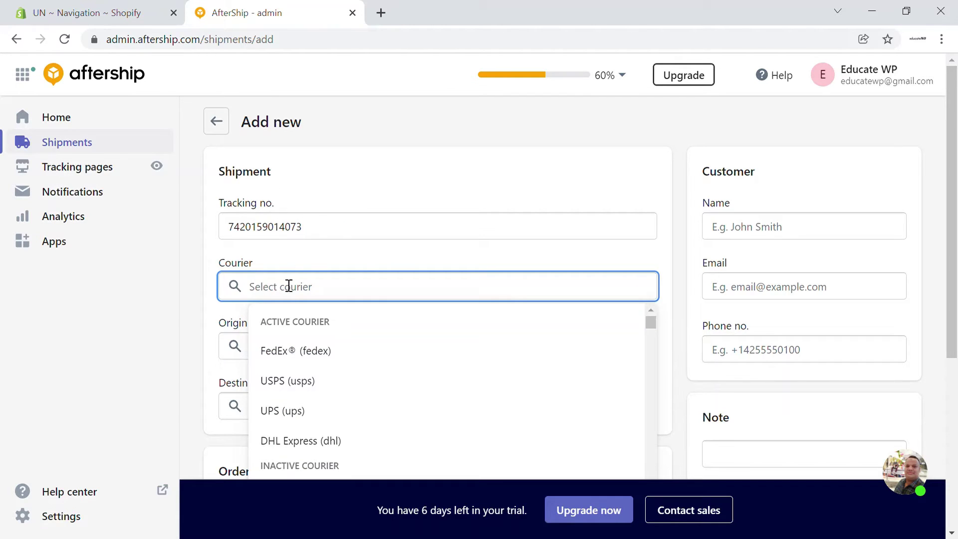
text(D)
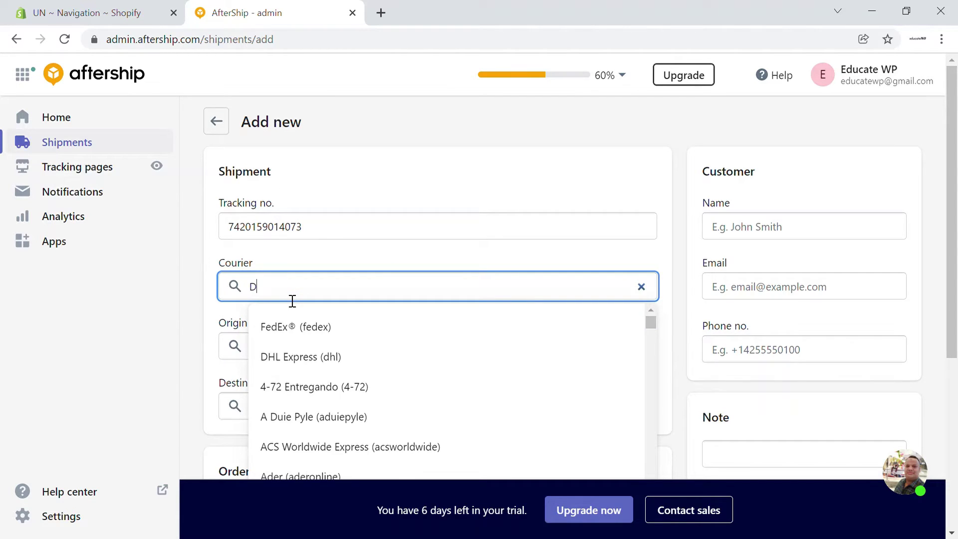
text(elhi)
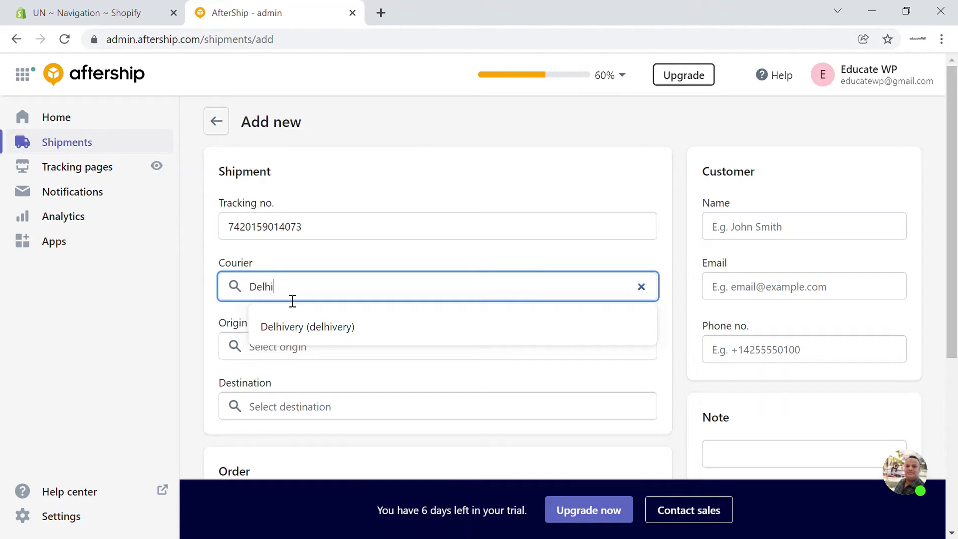
click(319, 336)
Set both the origin and destination countries to India.
click(315, 355)
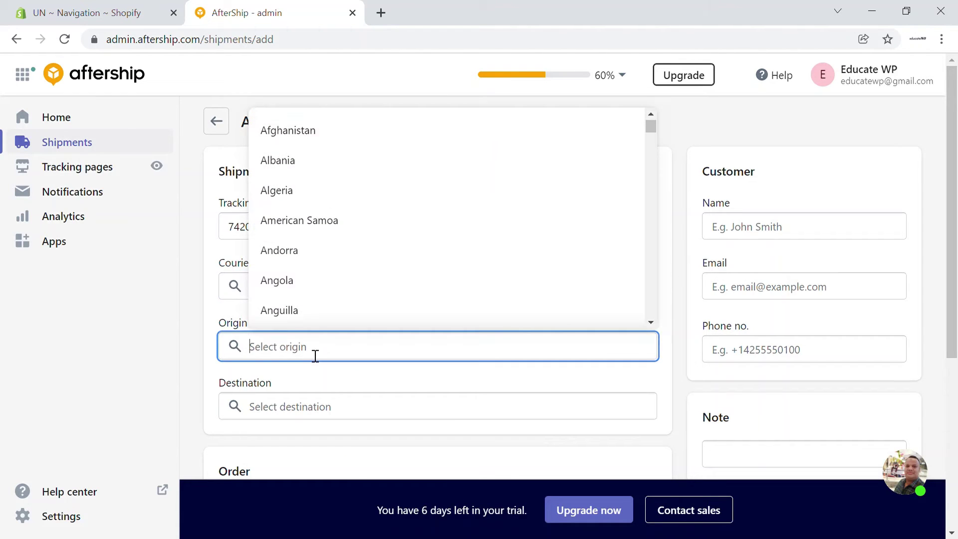
text(Inid)
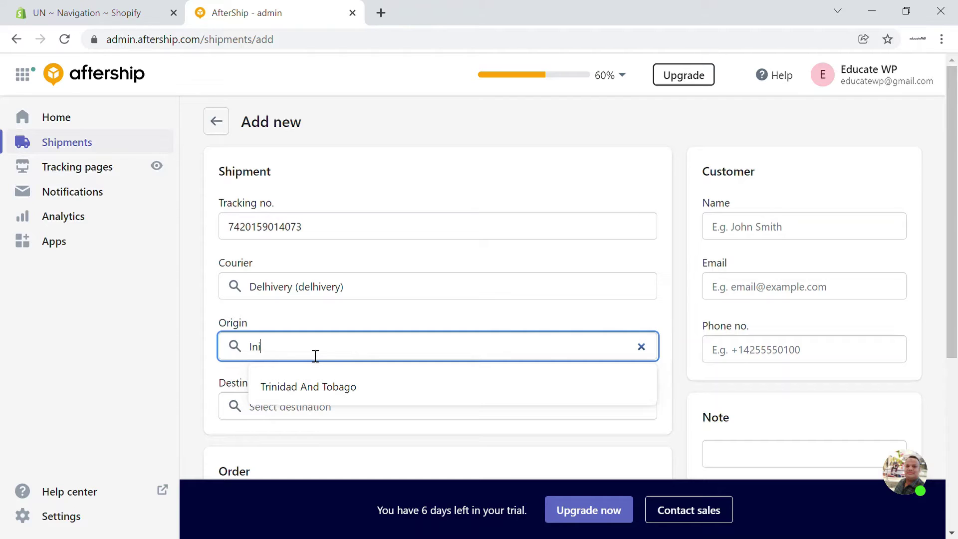
key(BackSpace)
text(di)
click(314, 421)
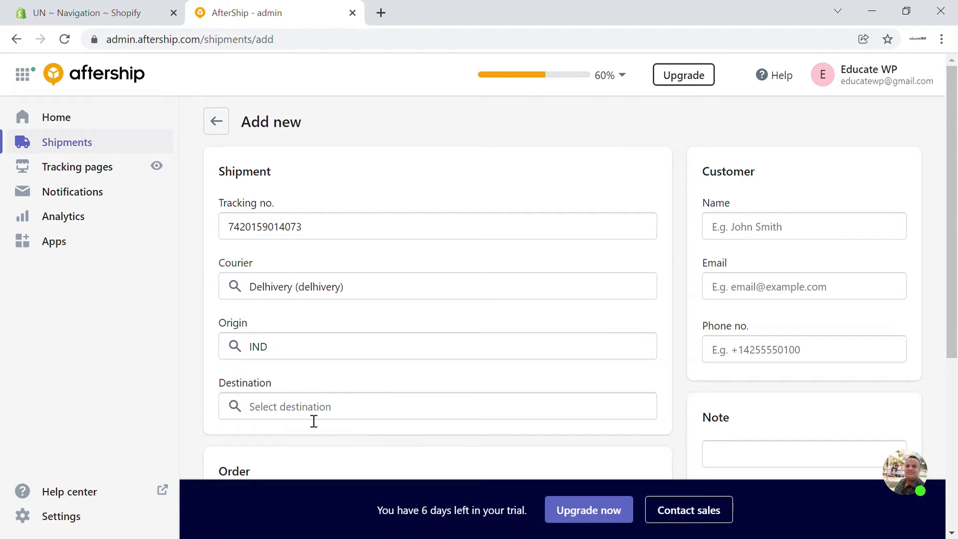
click(314, 420)
text(ind)
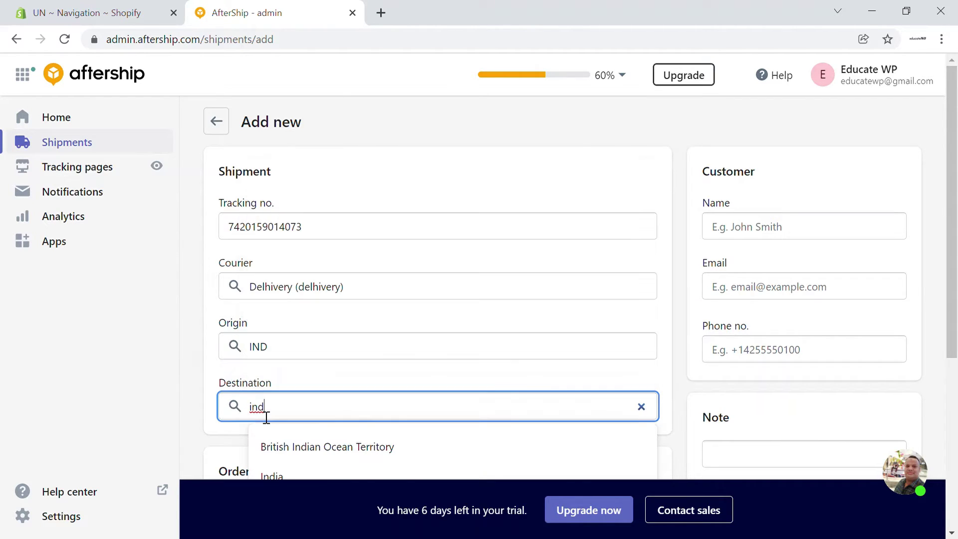
click(277, 476)
key(Tab)
scroll(398, 321, down, 4)
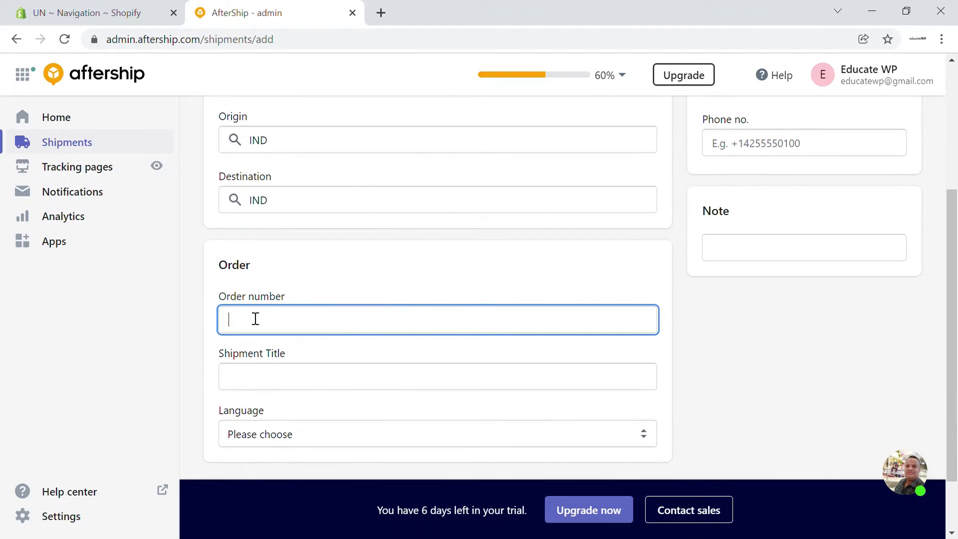
scroll(923, 284, up, 4)
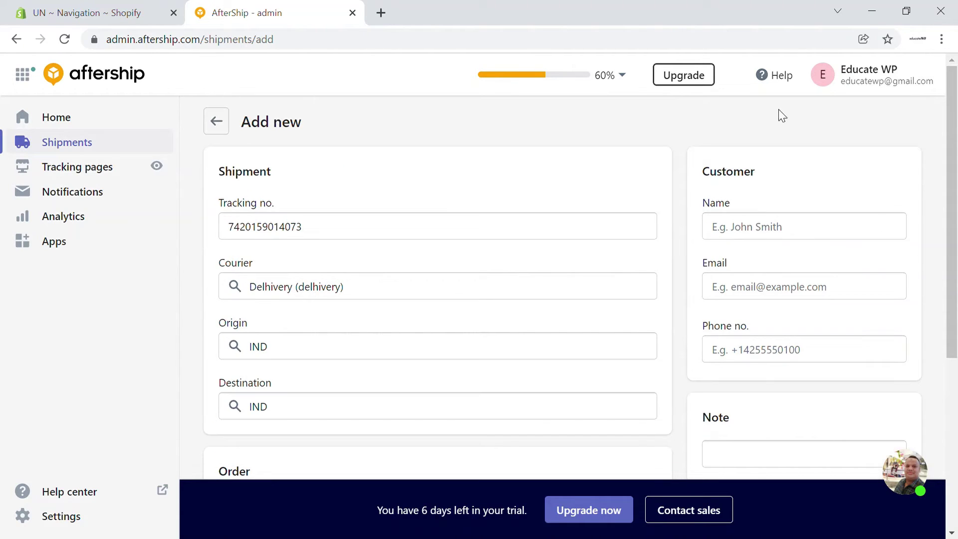
click(108, 16)
Check the store's Orders list in Shopify, then return to the AfterShip shipment form.
click(111, 118)
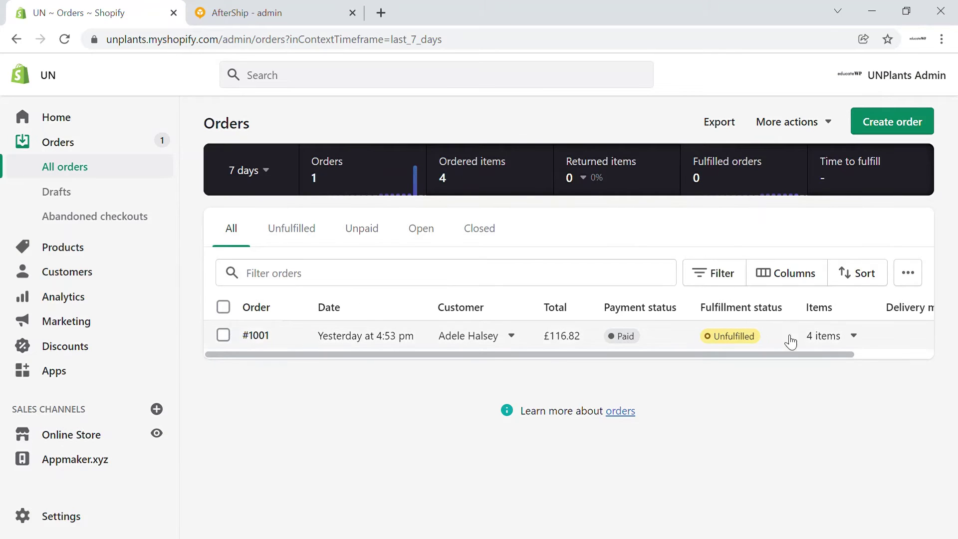
click(300, 15)
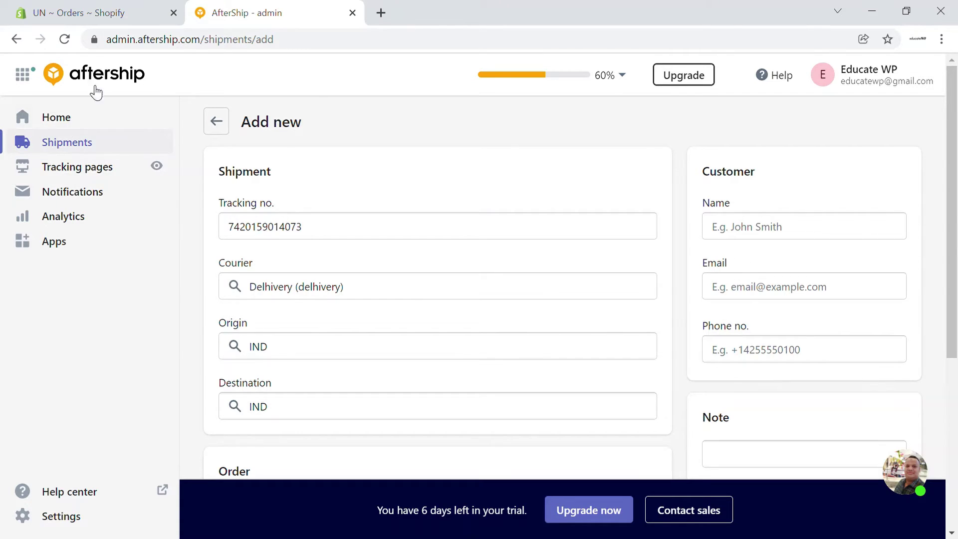
Add the order number and customer name to the shipment and save it.
key(Tab)
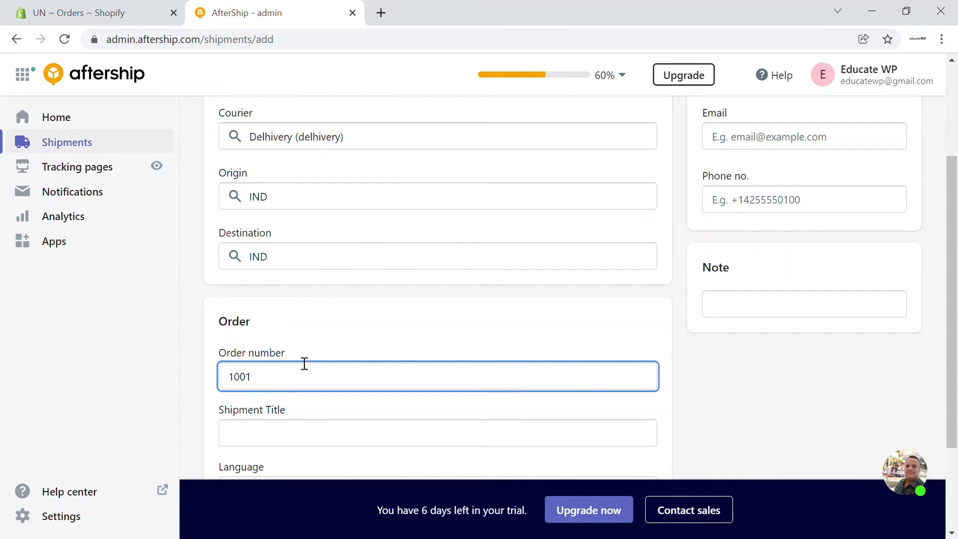
scroll(733, 171, up, 3)
click(726, 225)
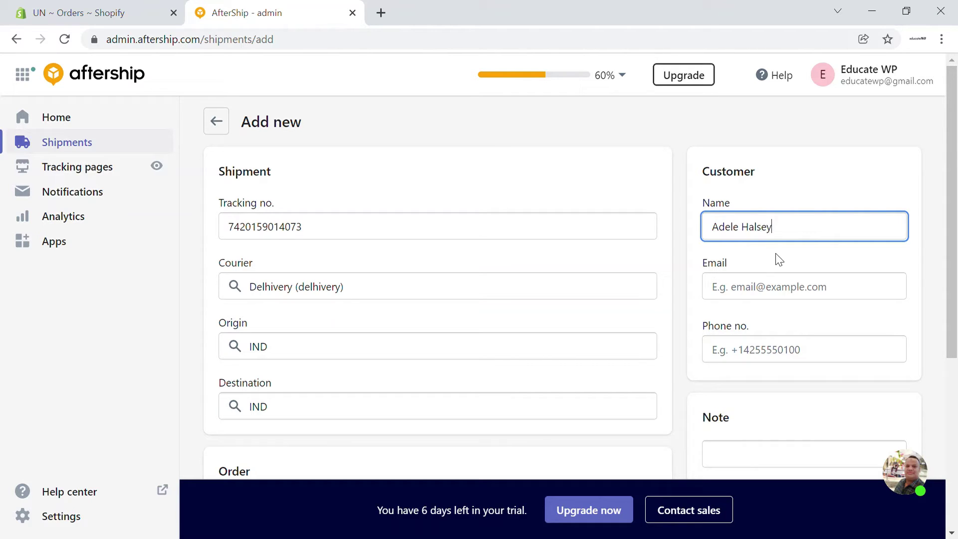
key(Tab)
scroll(630, 250, down, 6)
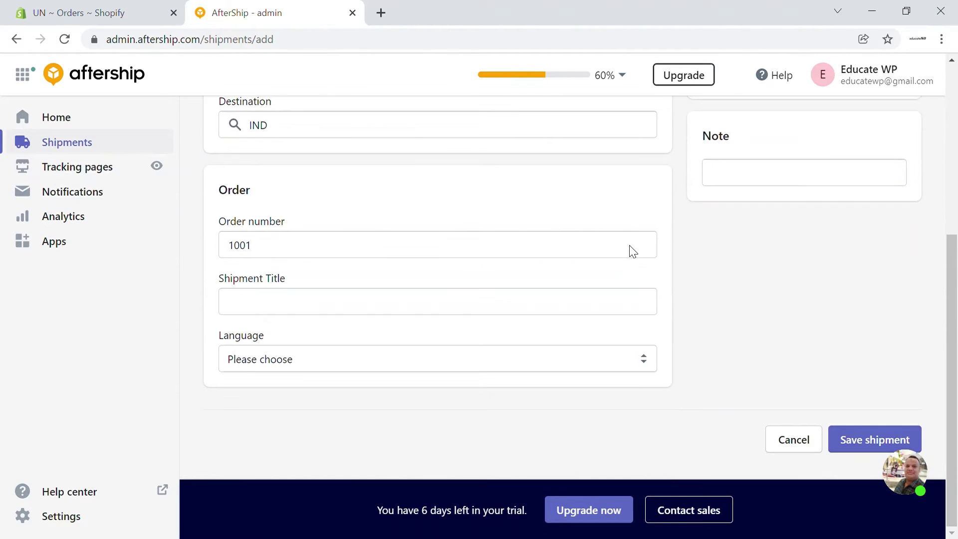
click(862, 441)
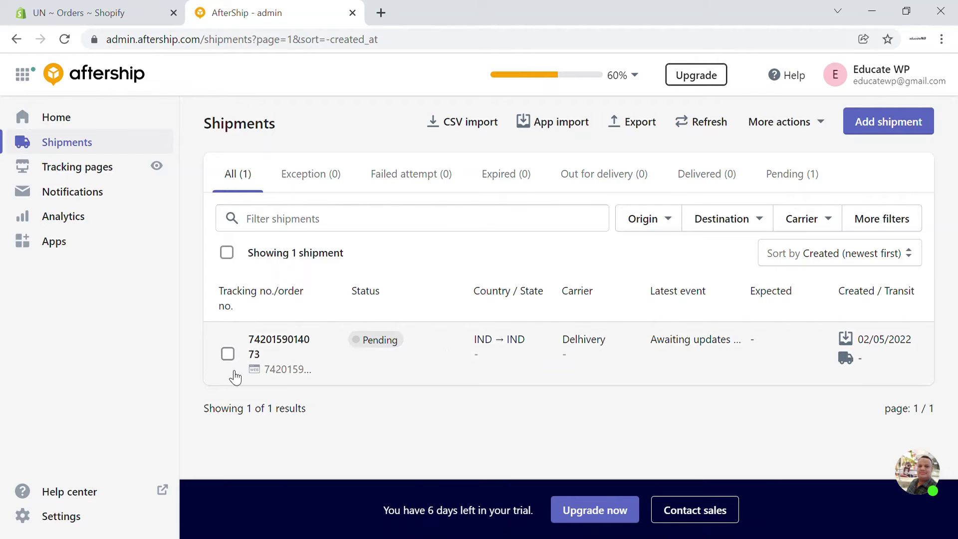
Review the Delhivery shipment's tracking timeline and details, expected 02/08/2022, then close the panel.
click(263, 350)
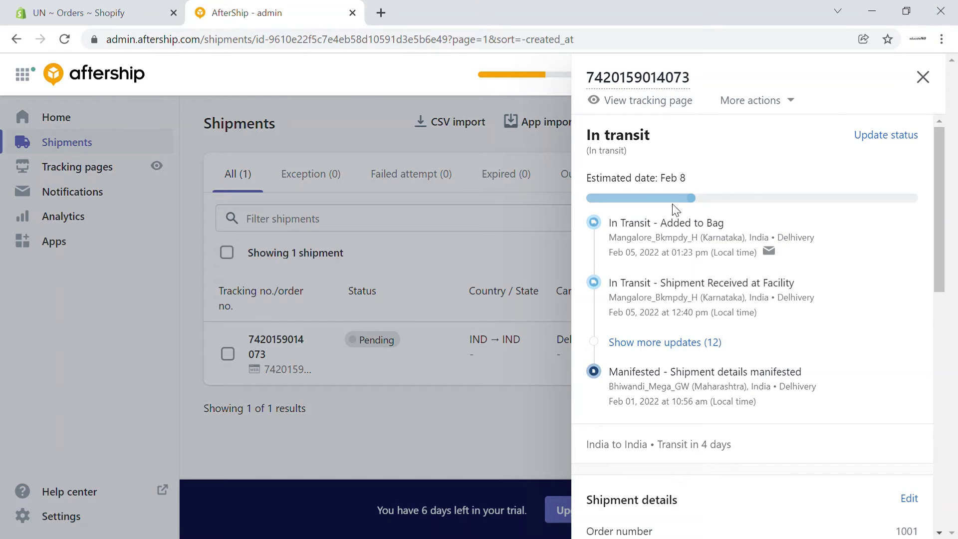
scroll(688, 230, down, 2)
scroll(709, 267, down, 1)
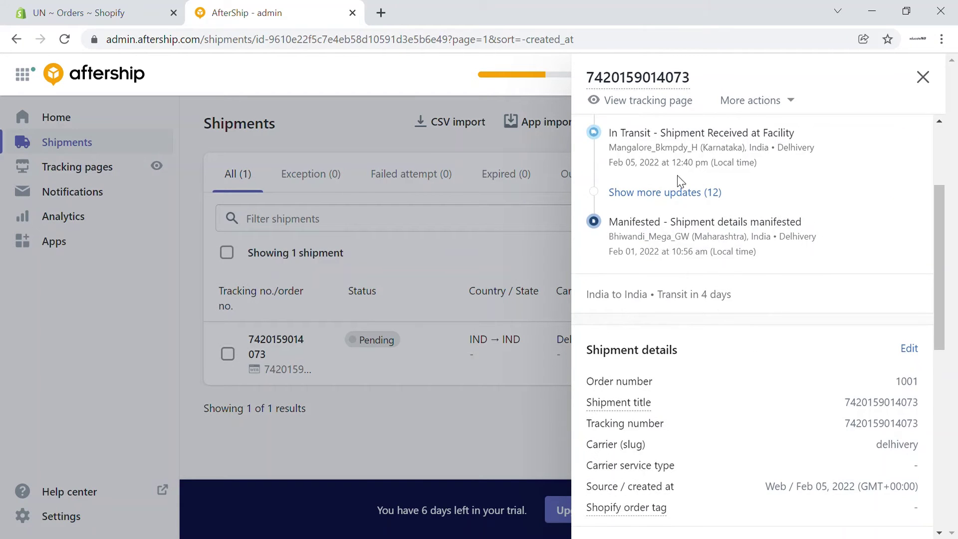
scroll(774, 290, down, 4)
scroll(733, 189, up, 6)
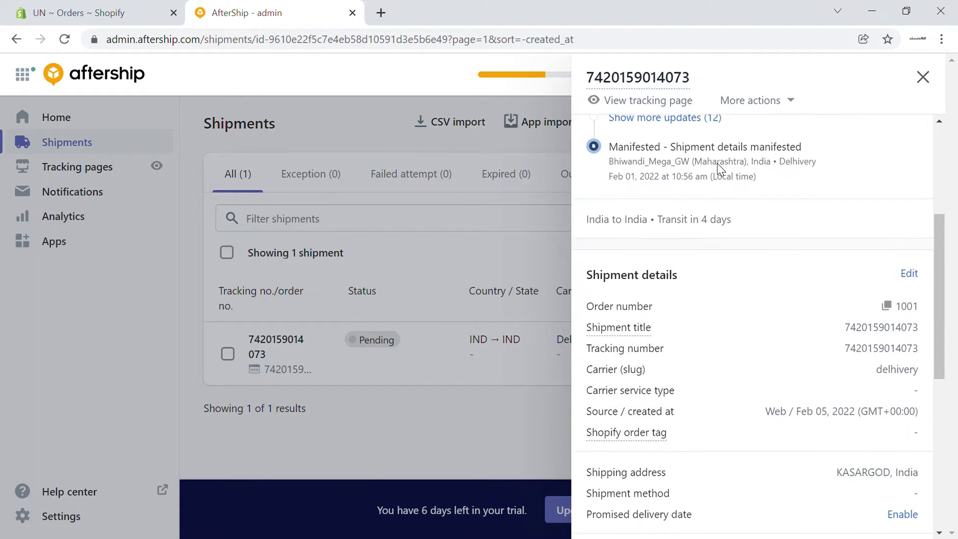
scroll(718, 269, down, 6)
scroll(740, 355, down, 3)
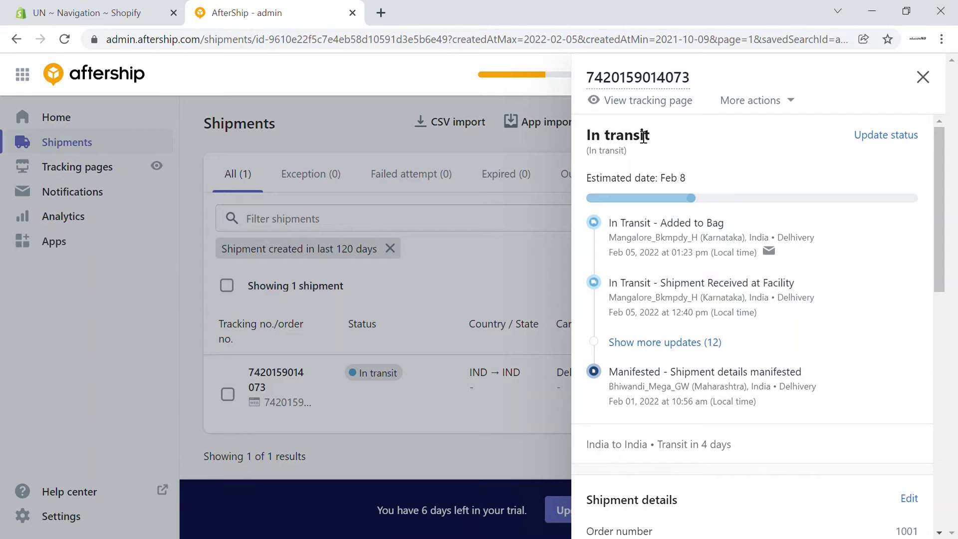
click(384, 112)
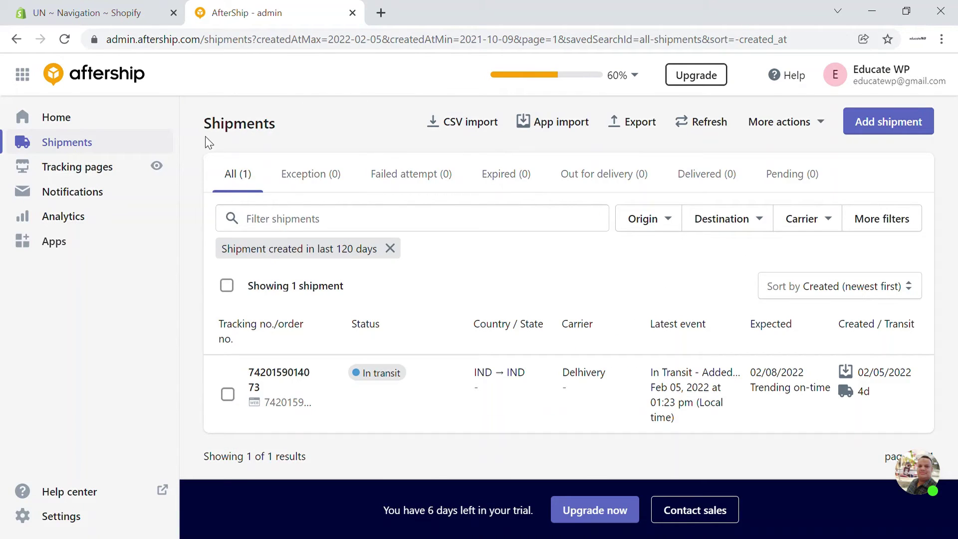
Look through the Emails & SMS list: email on, SMS off for every shipment status.
click(143, 192)
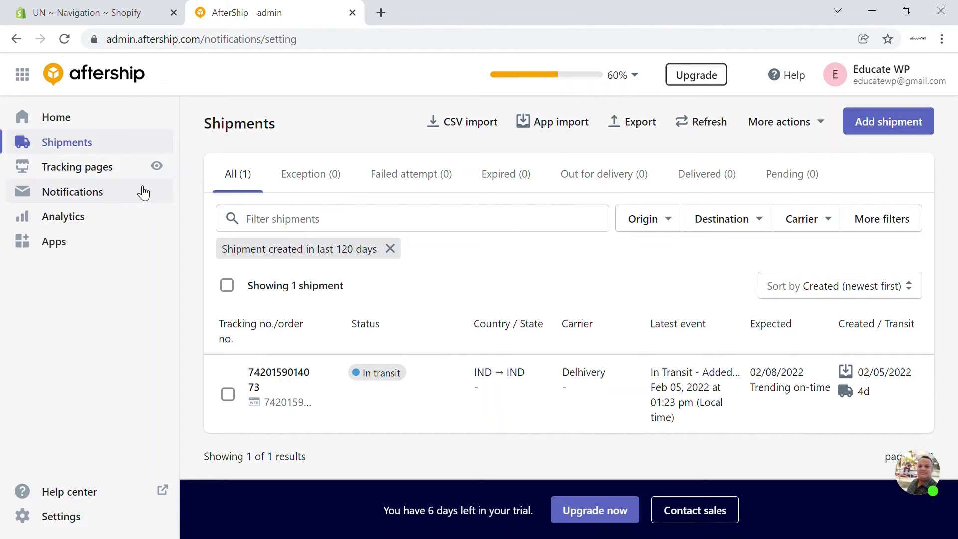
scroll(504, 186, down, 2)
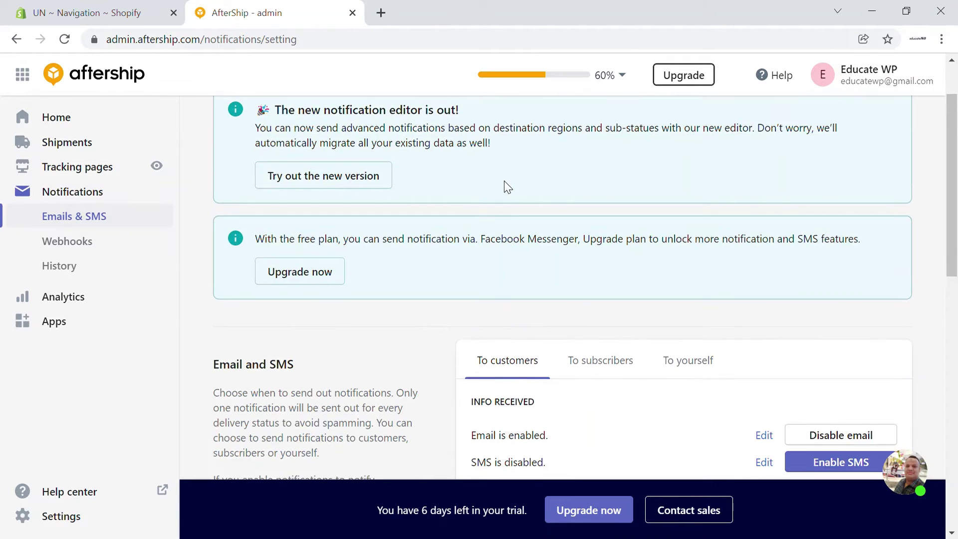
scroll(504, 186, down, 4)
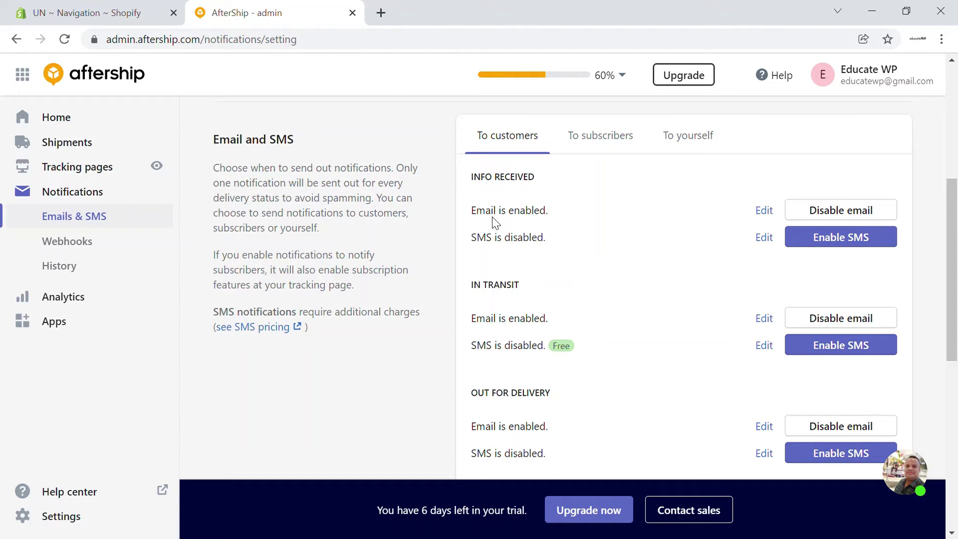
scroll(502, 246, down, 1)
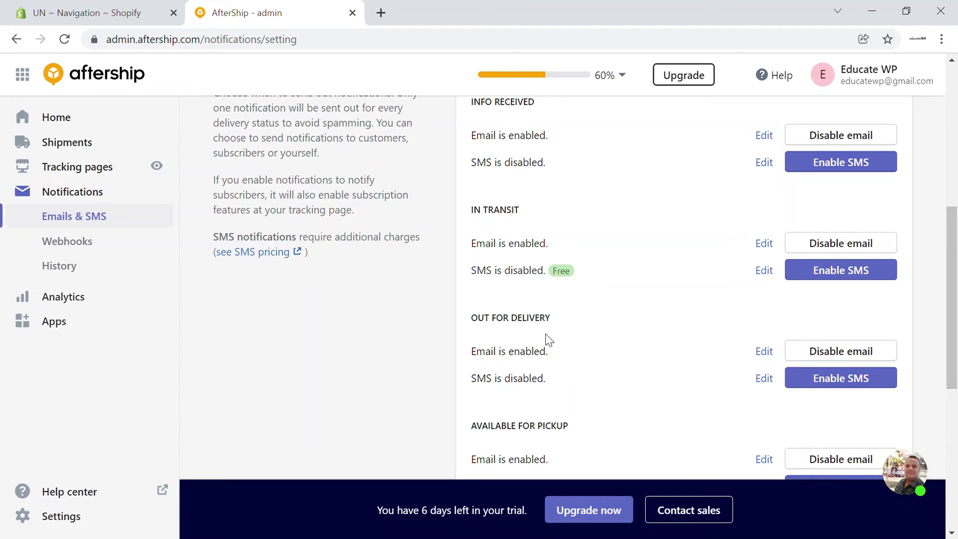
scroll(546, 340, down, 2)
scroll(548, 344, up, 1)
scroll(546, 342, down, 2)
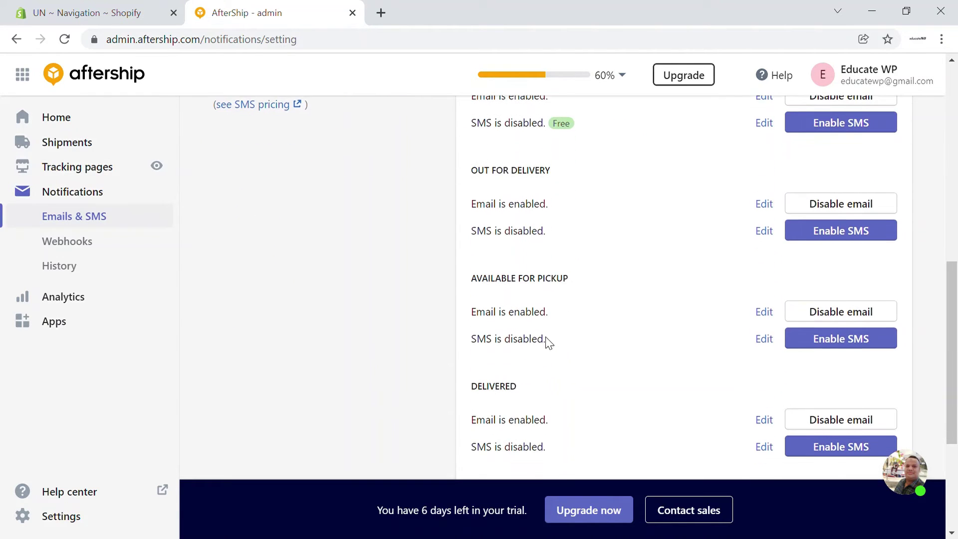
scroll(778, 145, up, 4)
scroll(773, 359, down, 6)
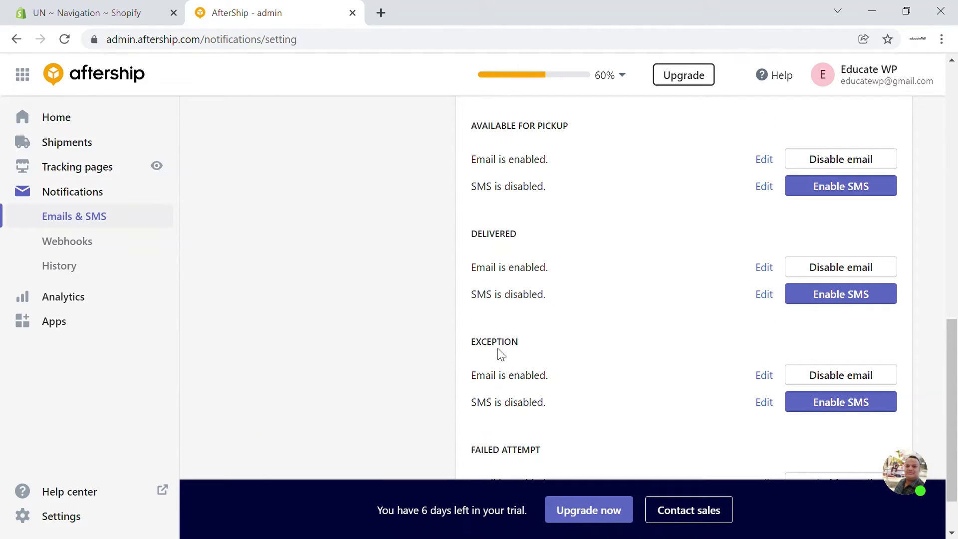
scroll(514, 453, up, 1)
scroll(515, 454, up, 2)
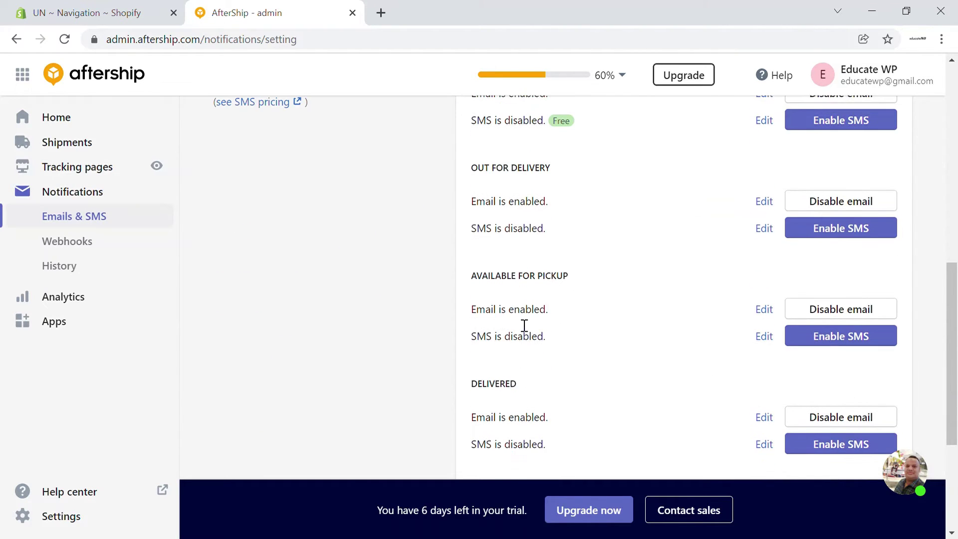
scroll(516, 272, up, 2)
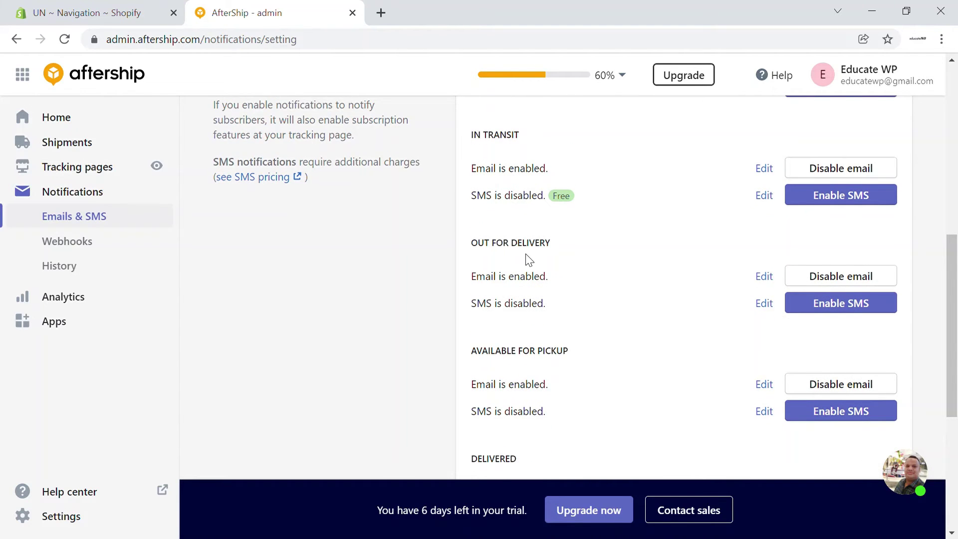
scroll(527, 259, up, 8)
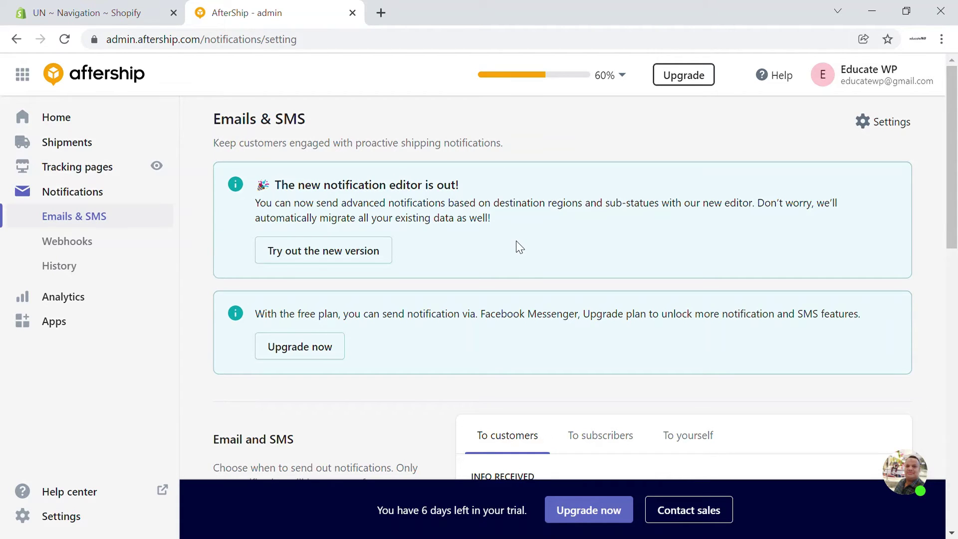
scroll(531, 260, down, 1)
scroll(531, 259, up, 1)
Under Tracking pages, open the store in a new tab and start editing tracking-page.
click(117, 177)
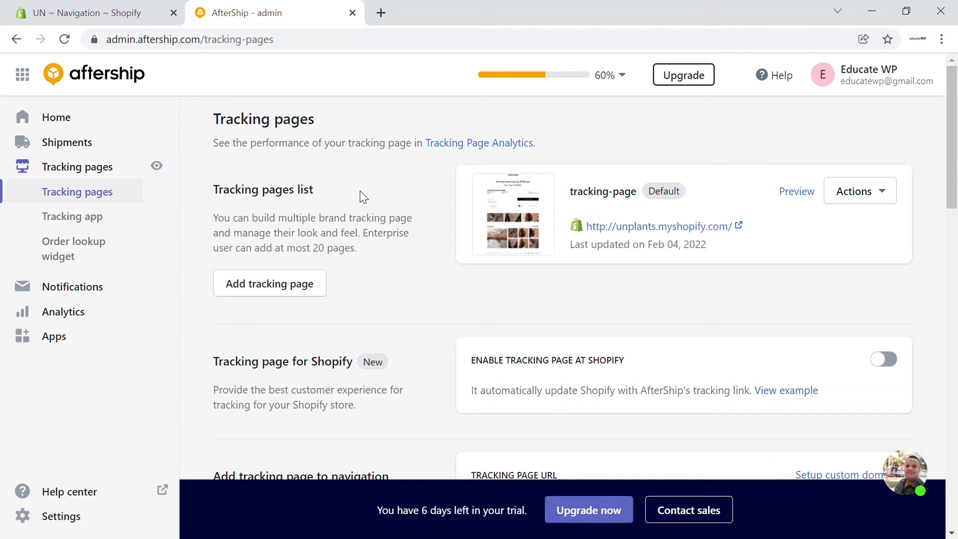
click(626, 225)
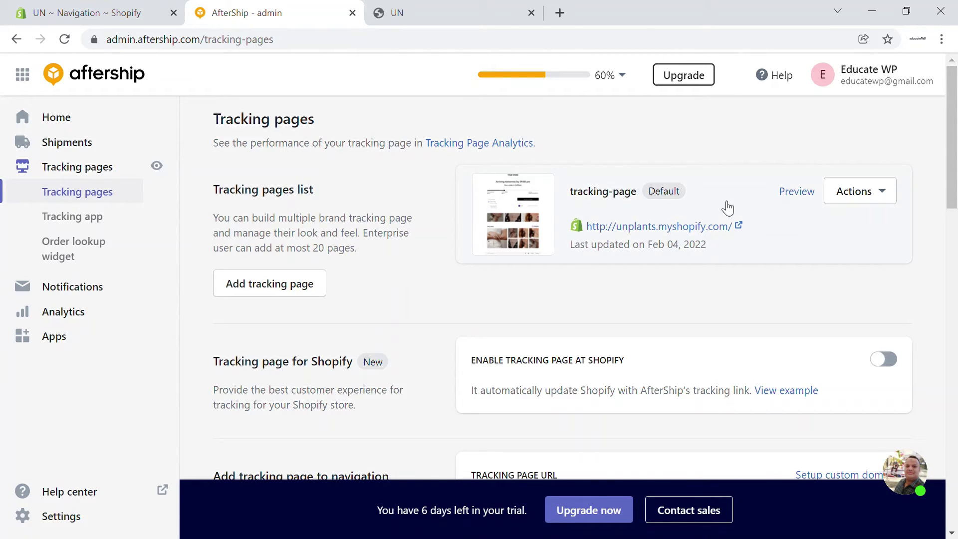
click(890, 204)
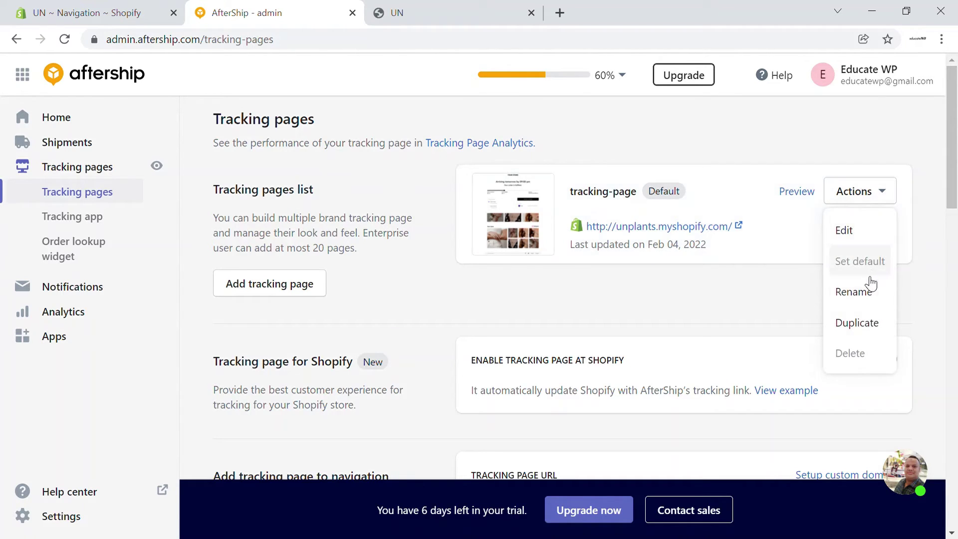
click(877, 232)
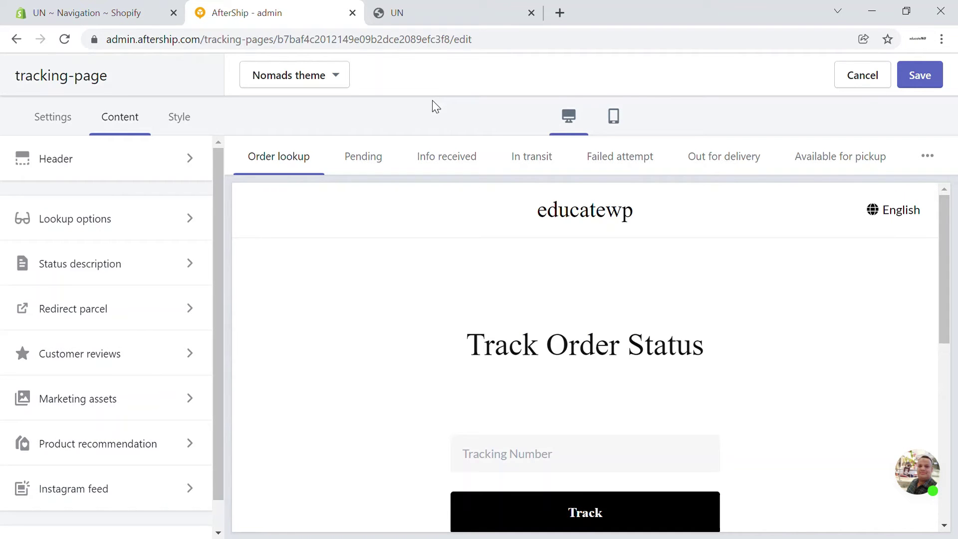
Preview the tracking page for the Pending and Info received statuses.
scroll(607, 278, down, 3)
scroll(555, 317, up, 3)
click(371, 158)
scroll(547, 292, down, 1)
scroll(552, 293, up, 1)
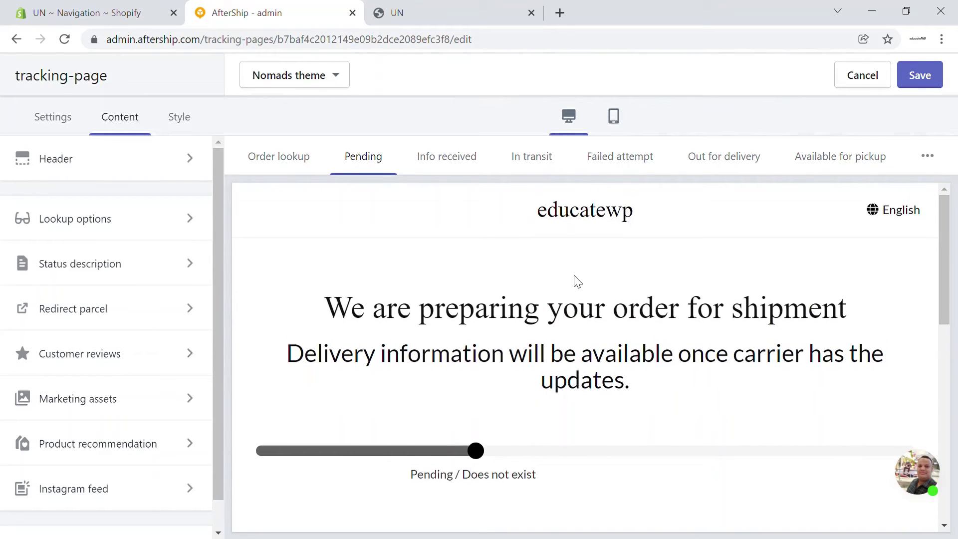
scroll(573, 349, down, 5)
scroll(452, 353, up, 1)
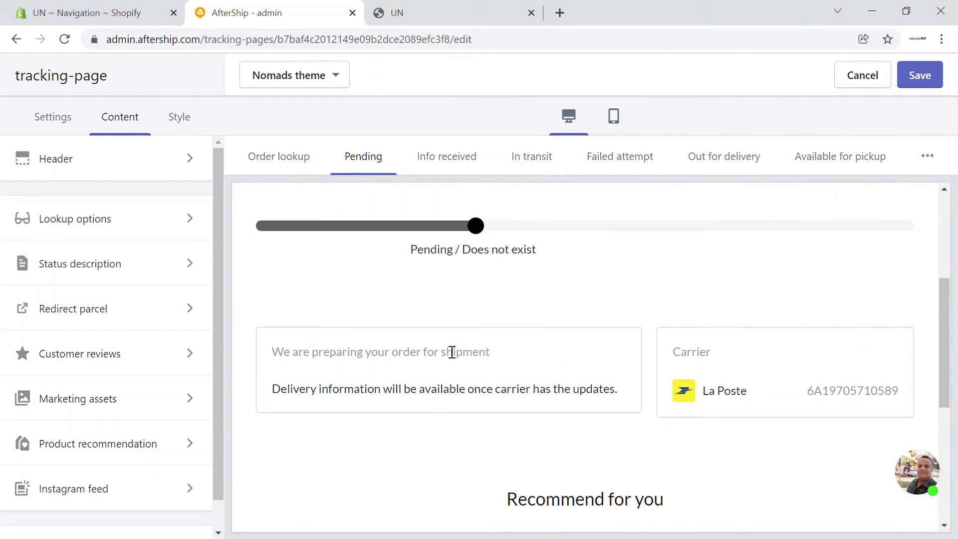
click(431, 167)
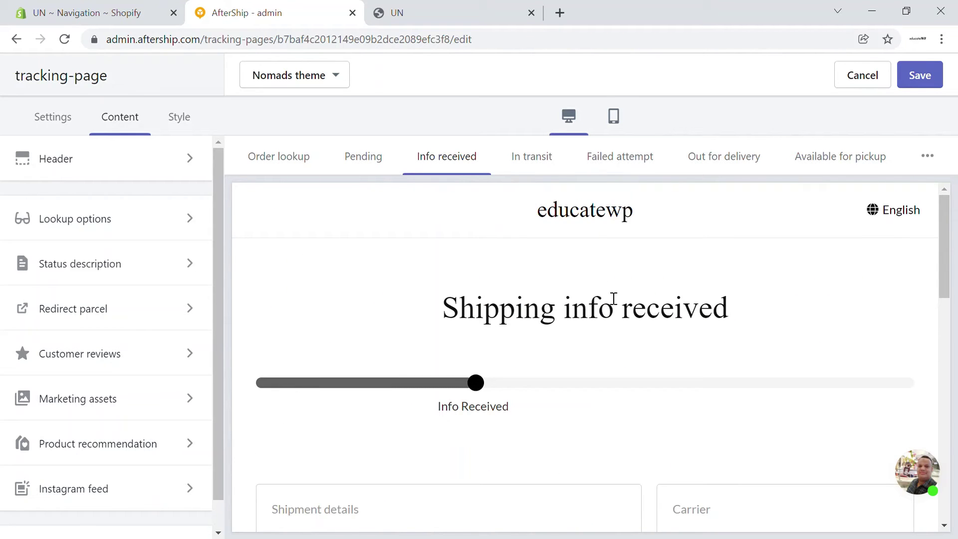
scroll(614, 298, down, 7)
scroll(563, 312, up, 3)
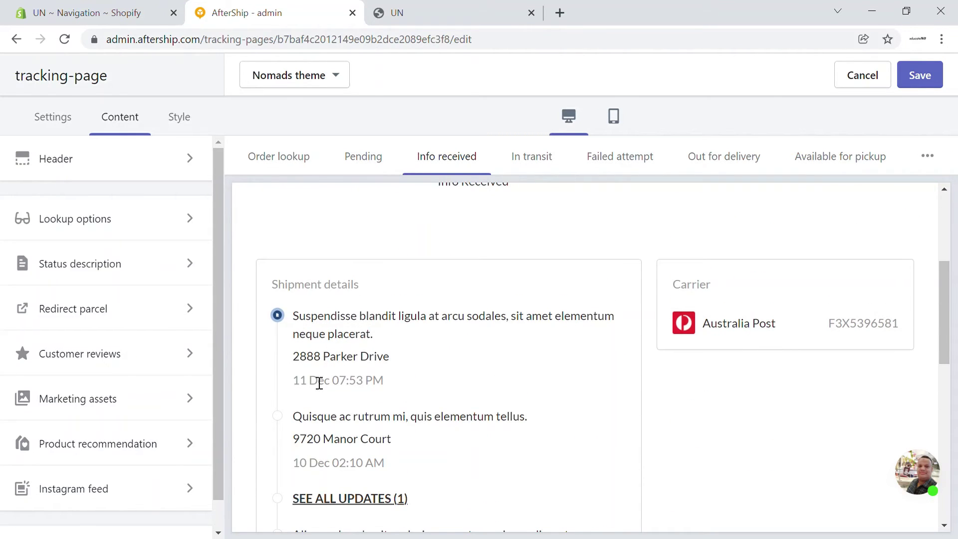
scroll(335, 362, down, 1)
scroll(725, 370, up, 1)
Preview In transit, Failed attempt, Out for delivery and Available for pickup, then return to Order lookup.
click(529, 157)
scroll(560, 269, down, 2)
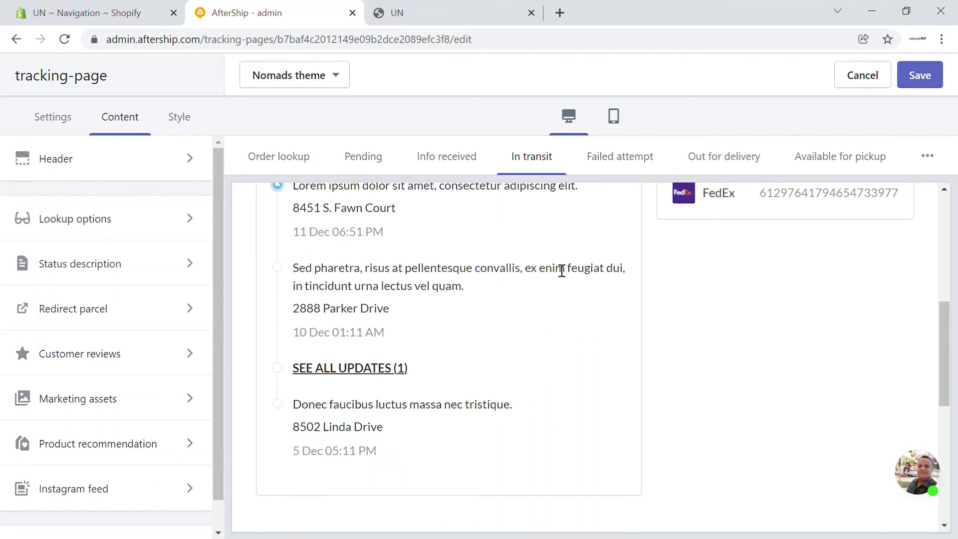
scroll(588, 224, up, 3)
click(629, 158)
scroll(649, 209, up, 2)
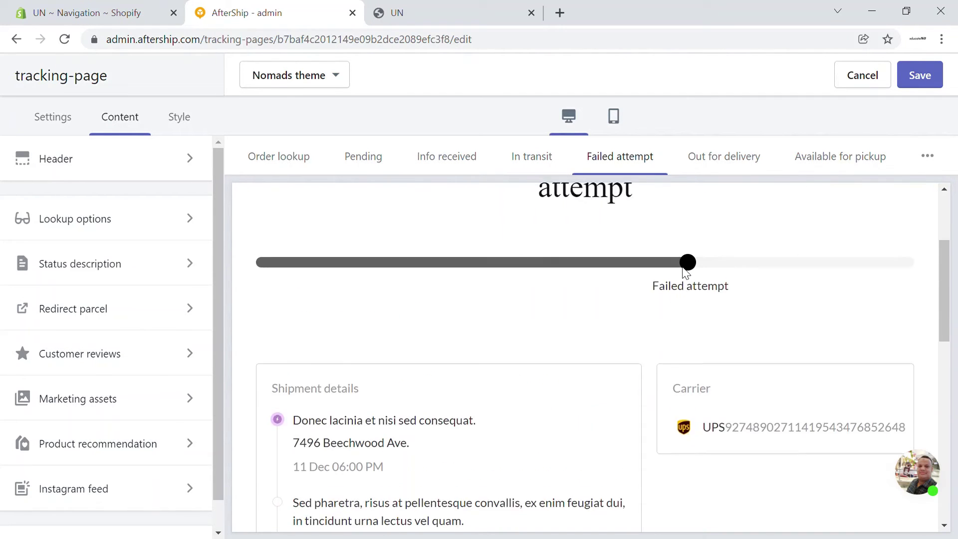
click(711, 147)
click(818, 160)
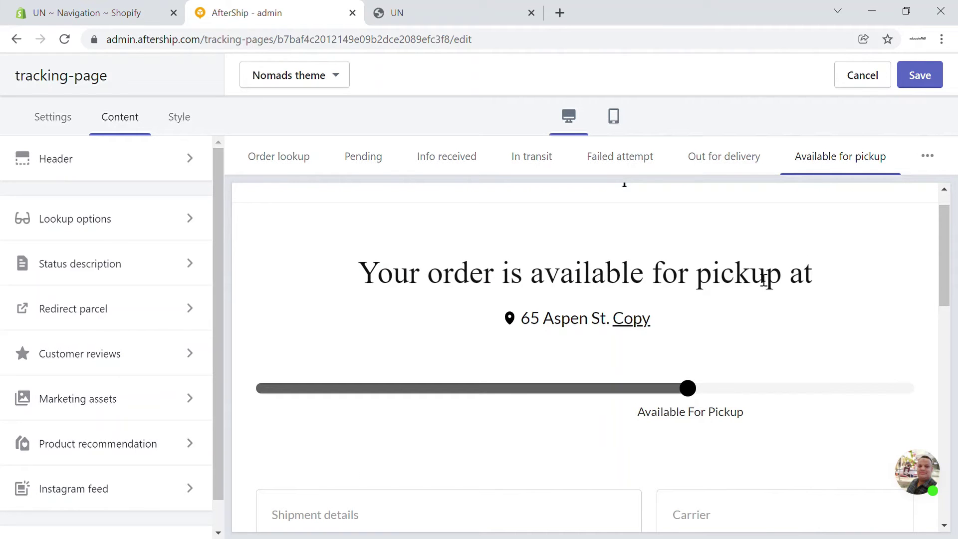
scroll(642, 304, up, 1)
scroll(643, 342, down, 6)
scroll(643, 342, up, 6)
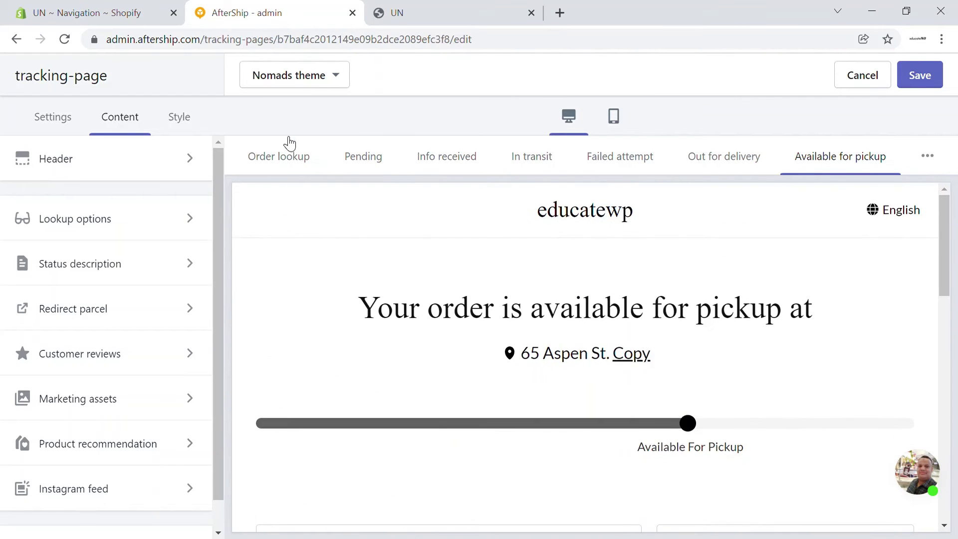
click(282, 155)
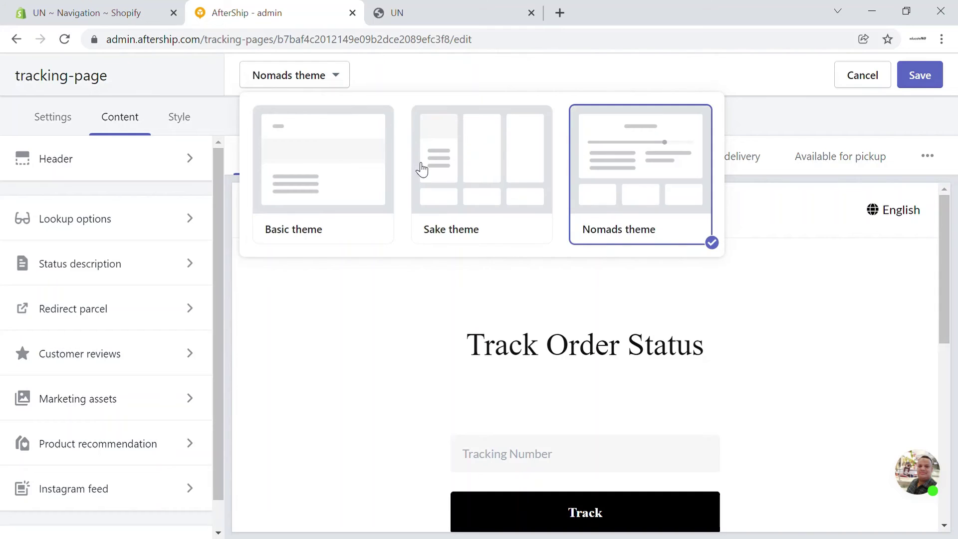
click(421, 167)
click(673, 378)
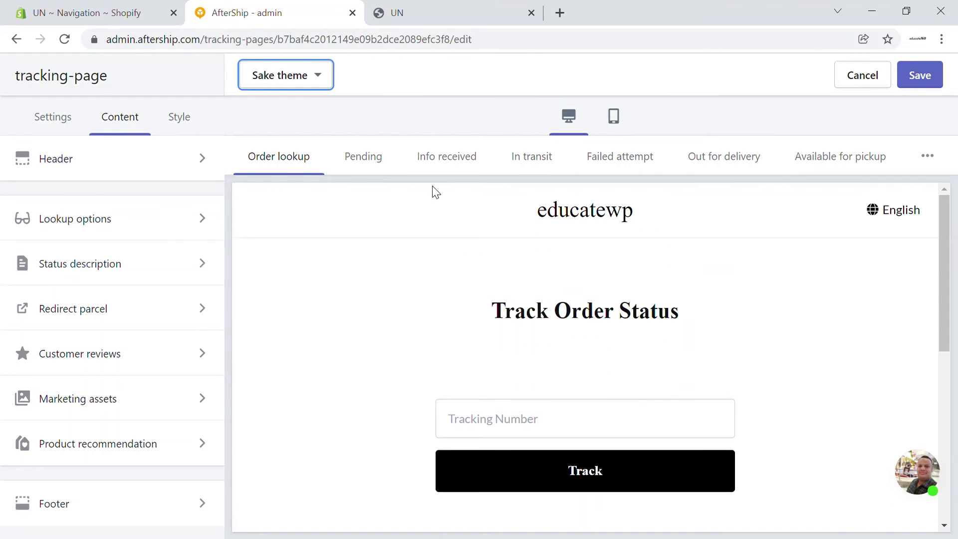
click(315, 77)
click(667, 196)
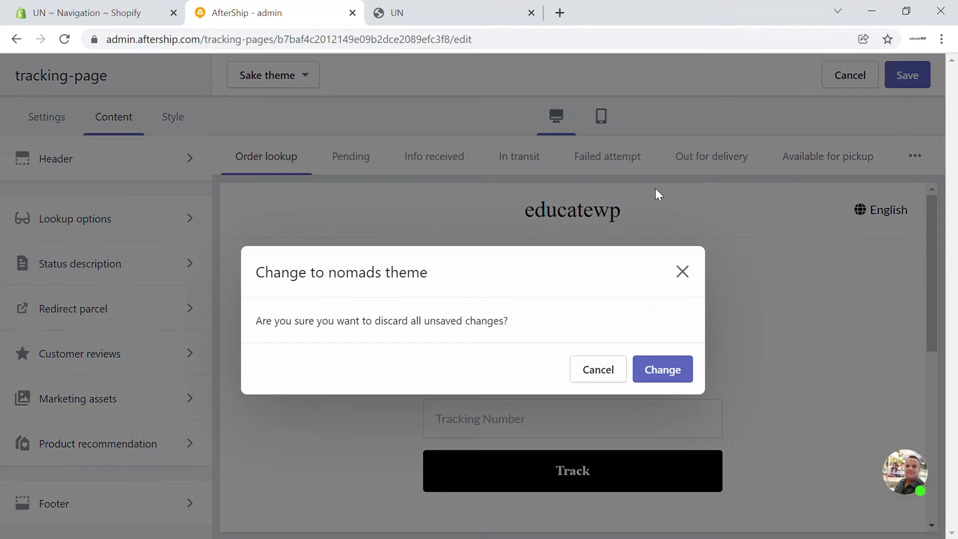
click(664, 370)
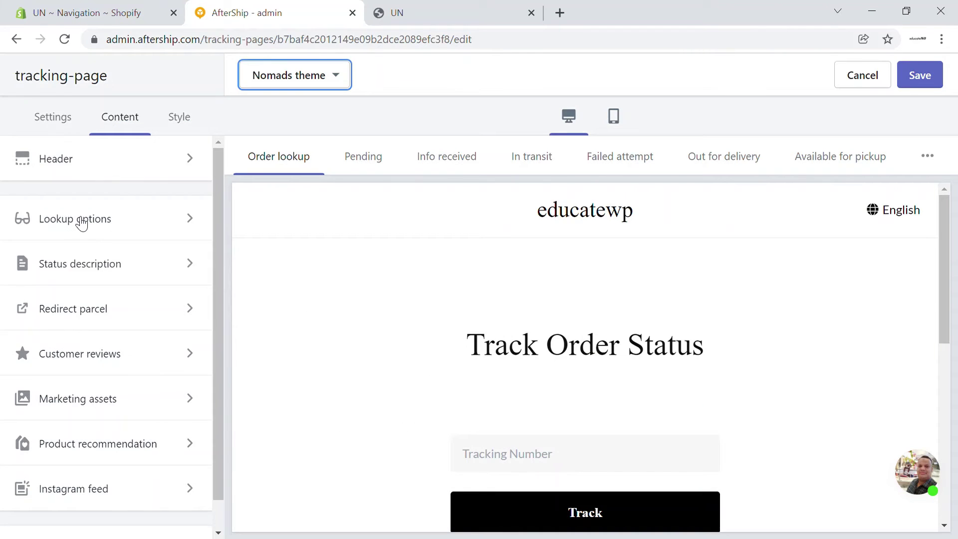
scroll(115, 199, down, 1)
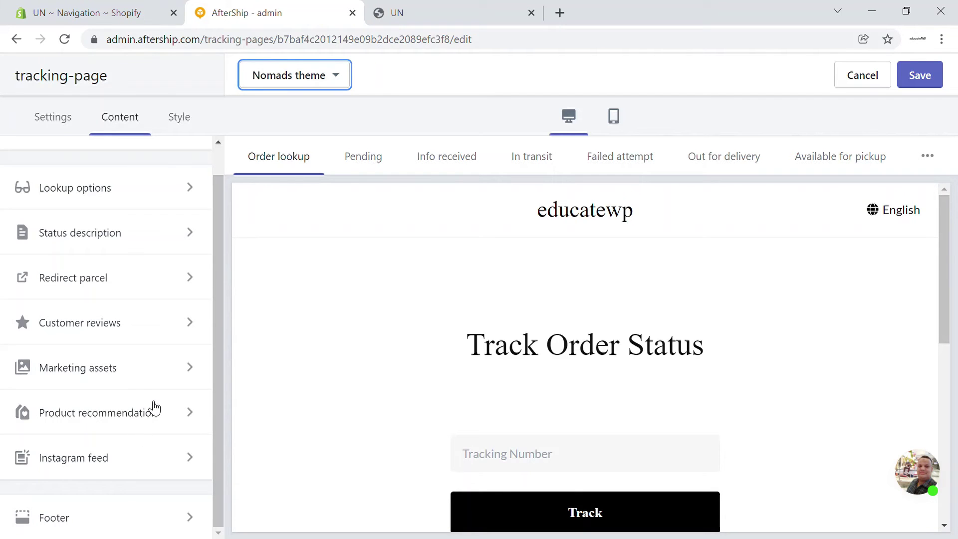
Review the Product recommendation settings for the Recommend for you section.
click(151, 406)
scroll(140, 255, down, 8)
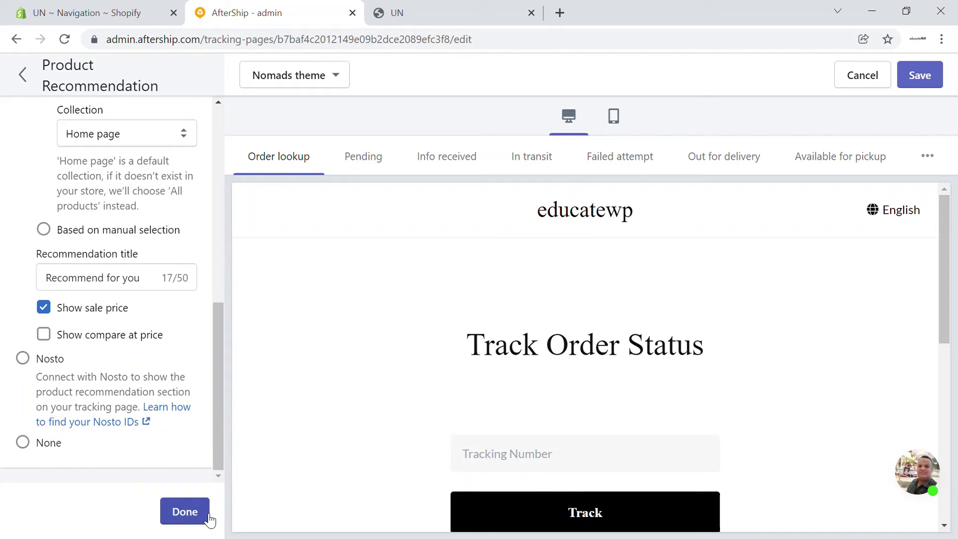
scroll(703, 261, down, 8)
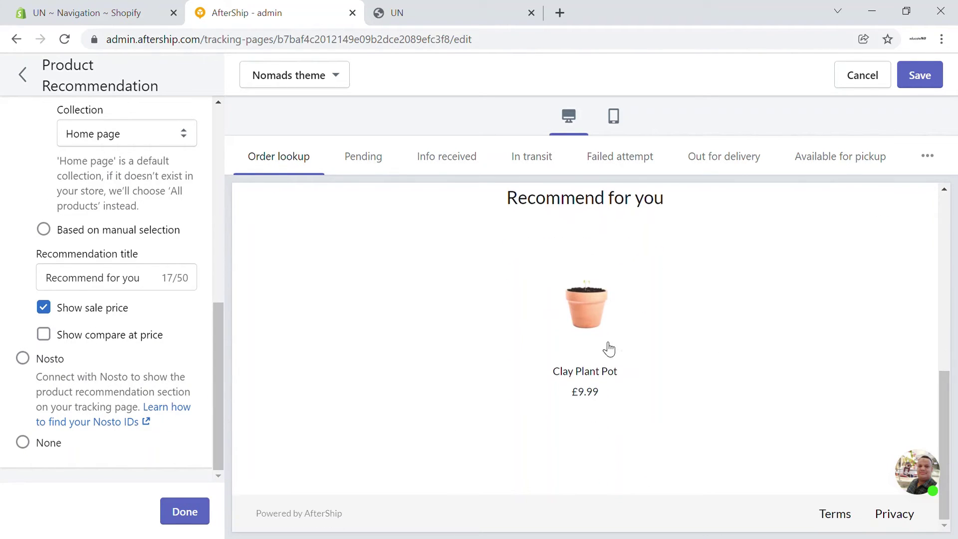
scroll(584, 363, up, 8)
scroll(60, 246, up, 8)
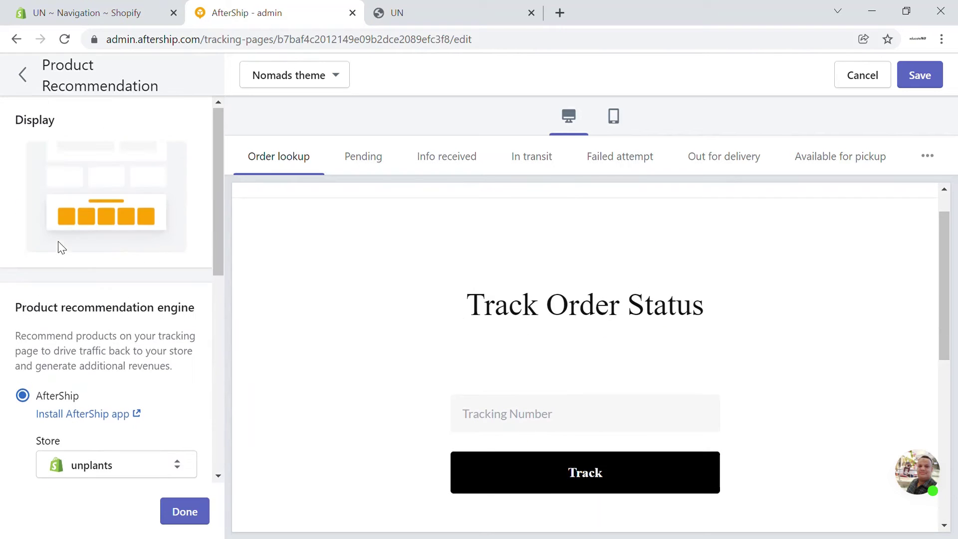
click(22, 75)
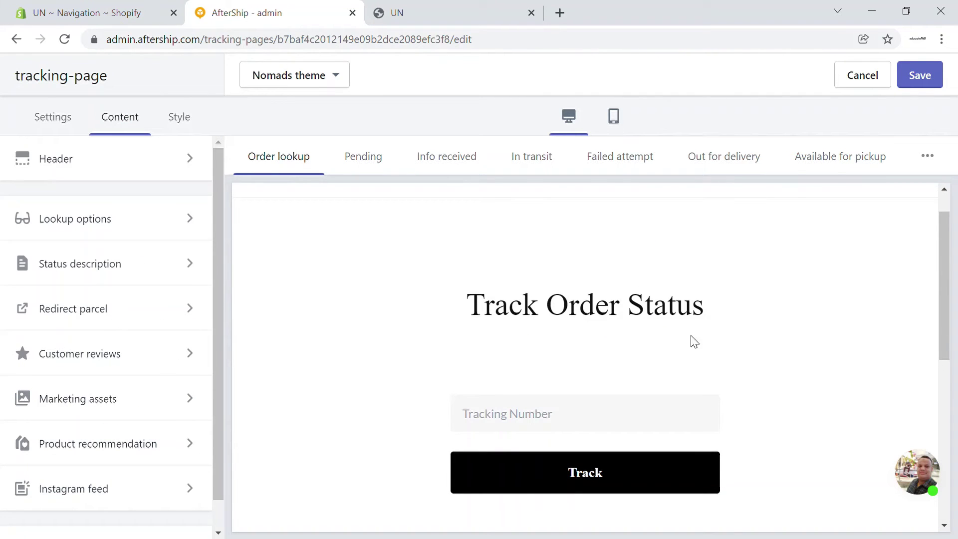
Save the tracking-page design with the Nomads theme.
scroll(398, 272, down, 3)
scroll(667, 377, up, 2)
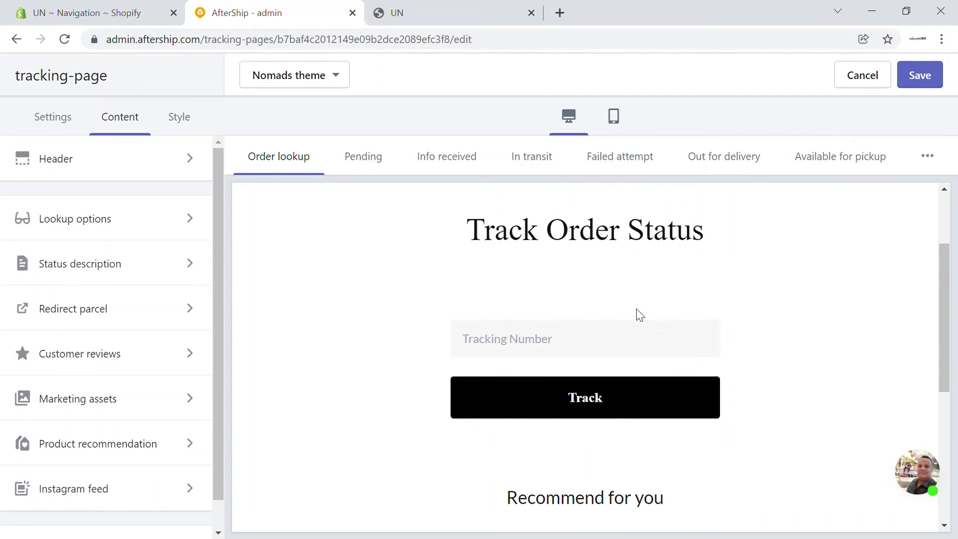
scroll(138, 339, down, 1)
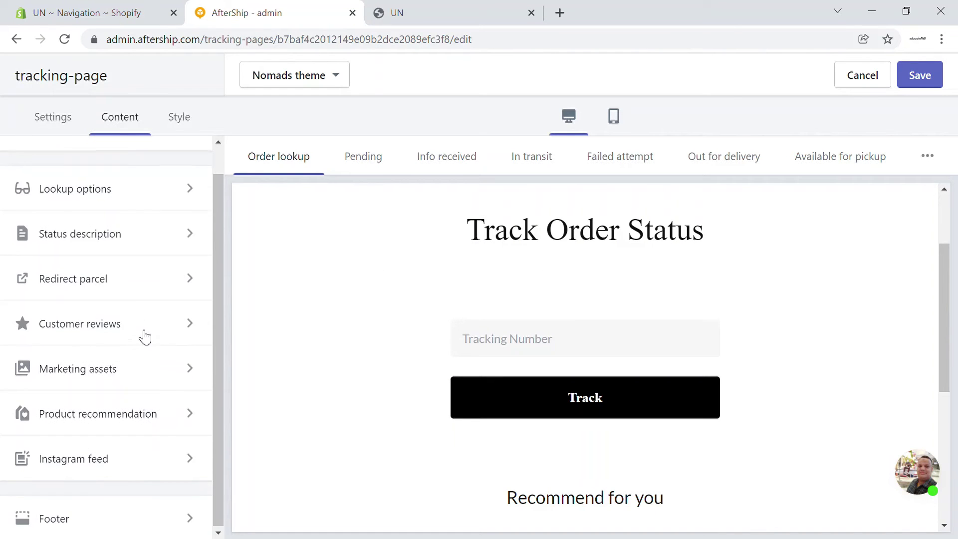
scroll(867, 218, up, 3)
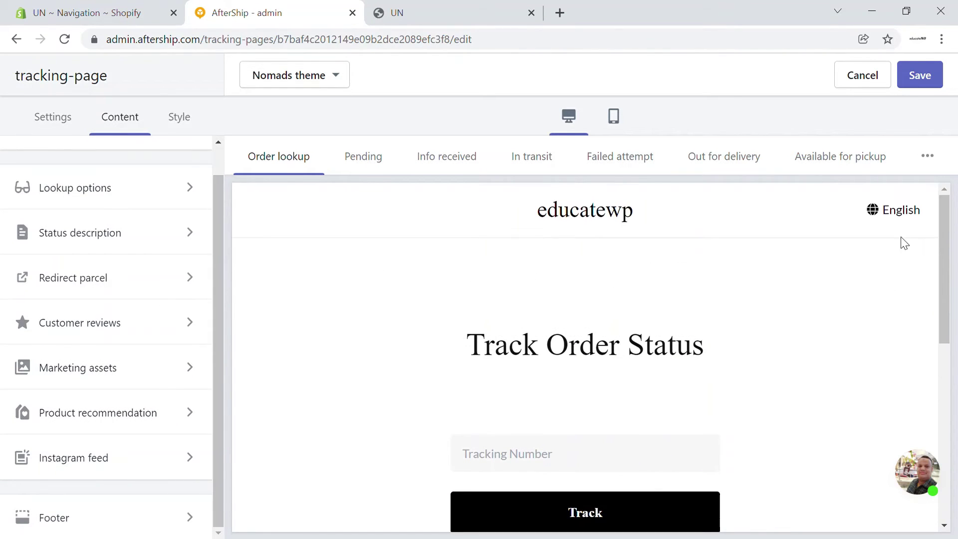
click(939, 79)
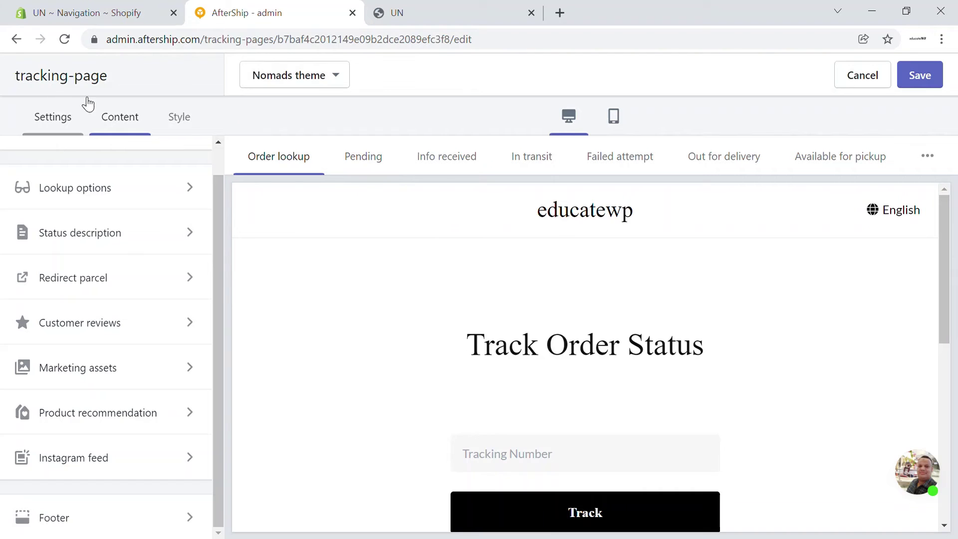
Turn on Enable tracking page at Shopify for the store.
click(18, 39)
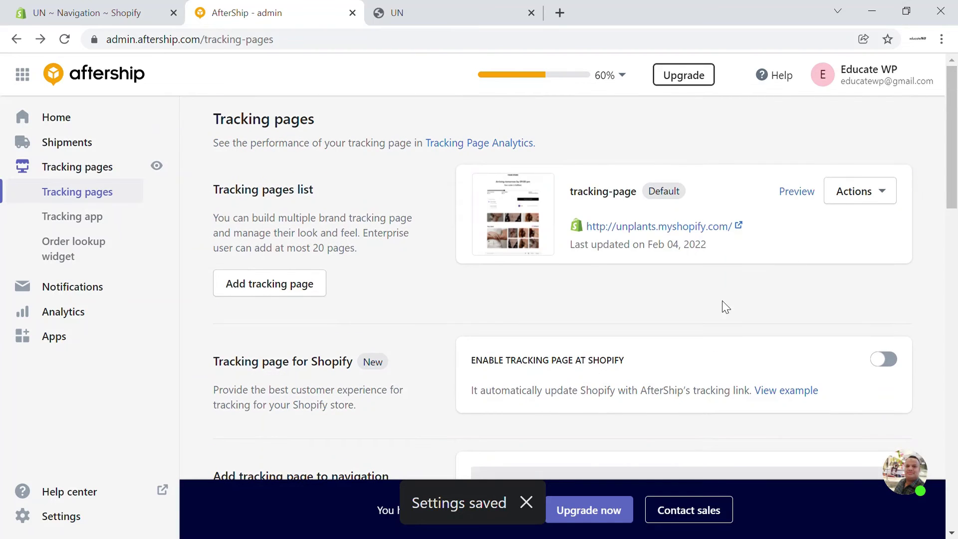
scroll(325, 271, down, 3)
scroll(490, 326, up, 3)
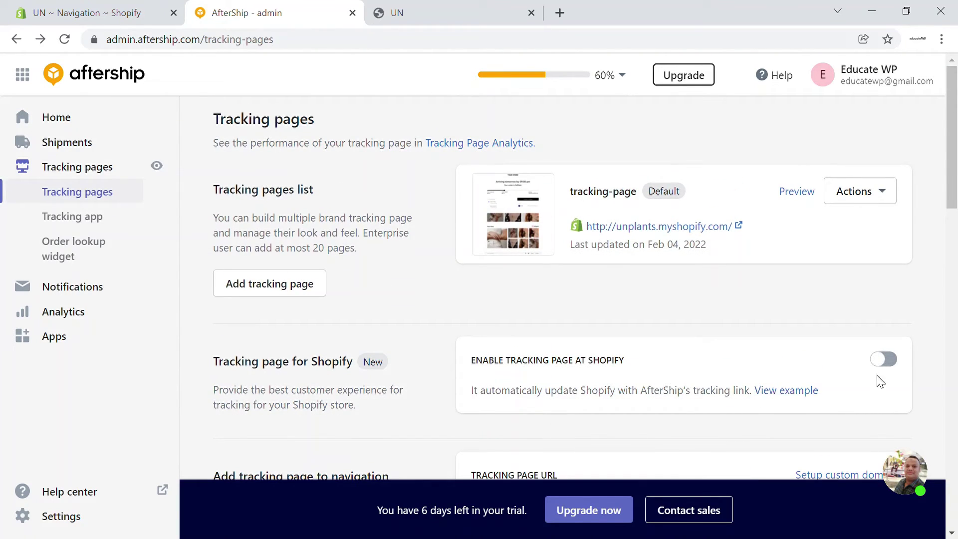
click(881, 359)
scroll(828, 374, down, 2)
click(884, 289)
scroll(882, 299, down, 2)
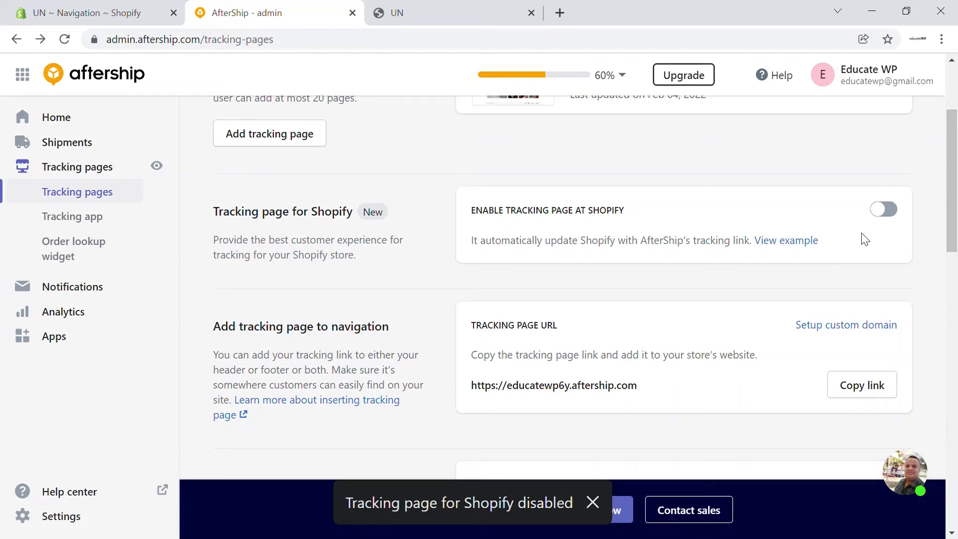
click(882, 213)
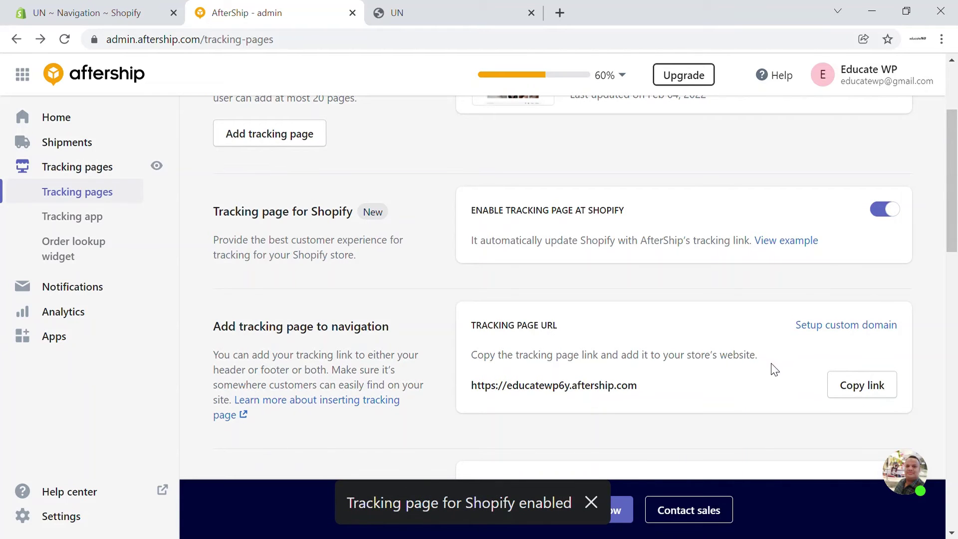
Copy the Tracking page URL and go to the Shopify Navigation admin.
scroll(748, 349, down, 2)
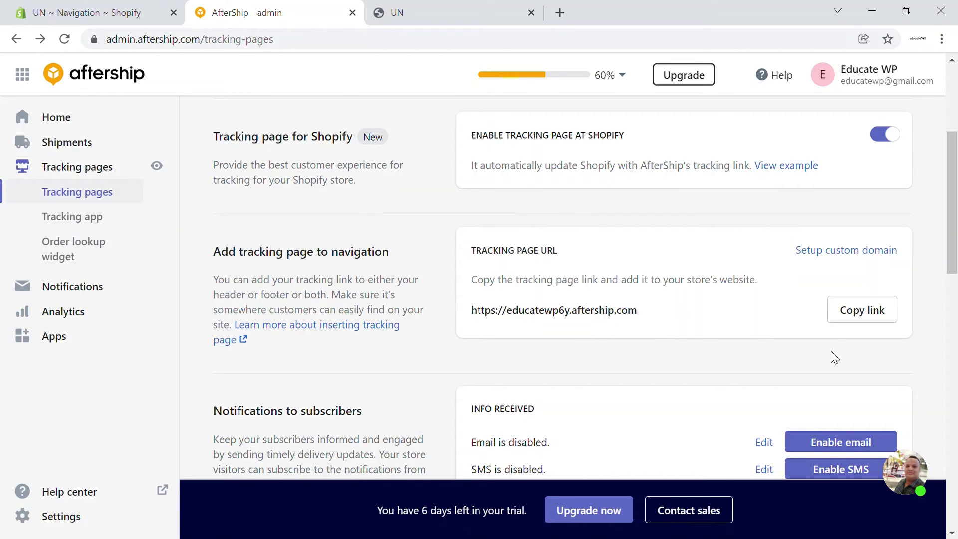
click(865, 311)
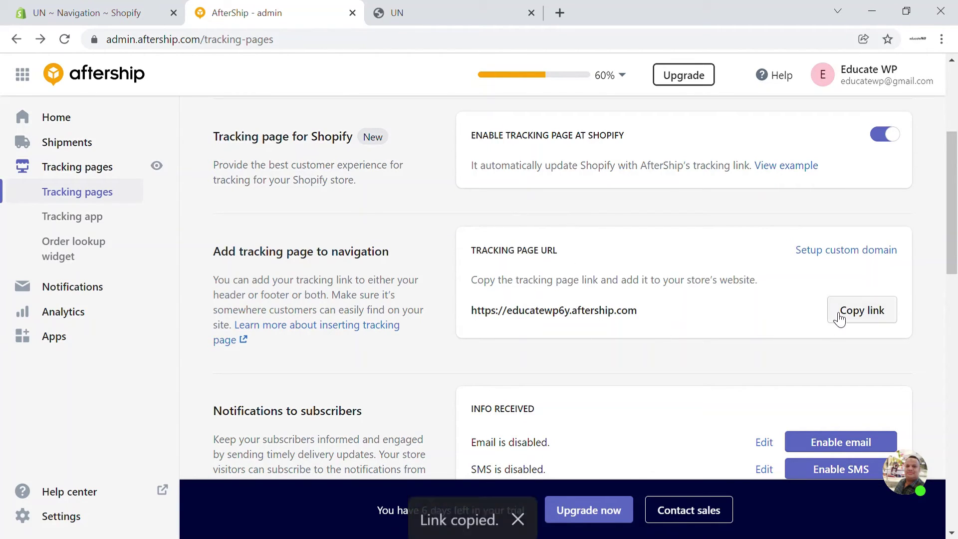
click(83, 6)
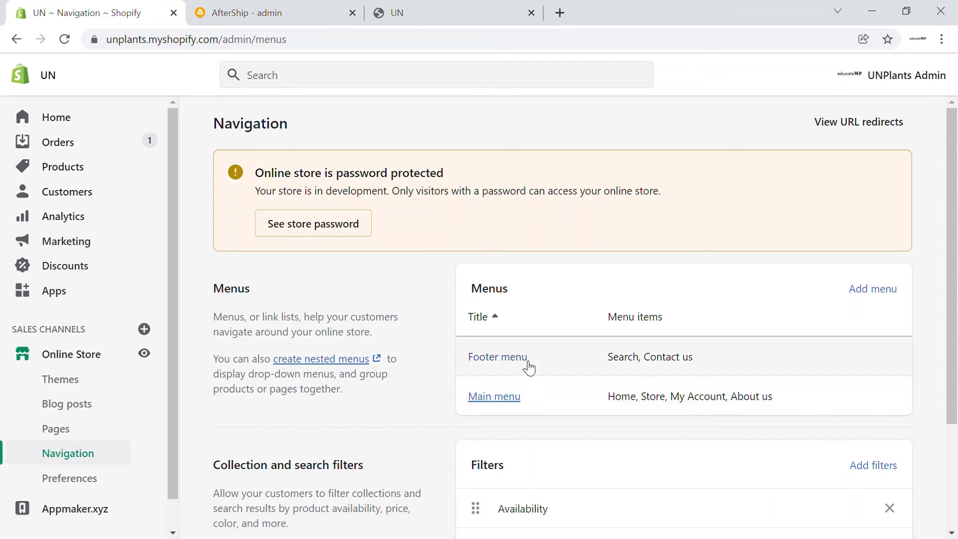
click(499, 357)
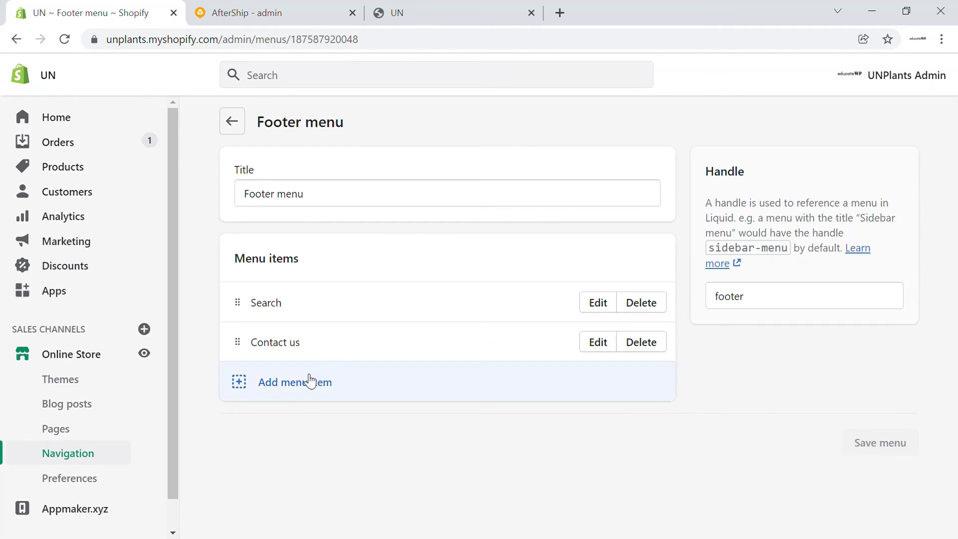
click(309, 381)
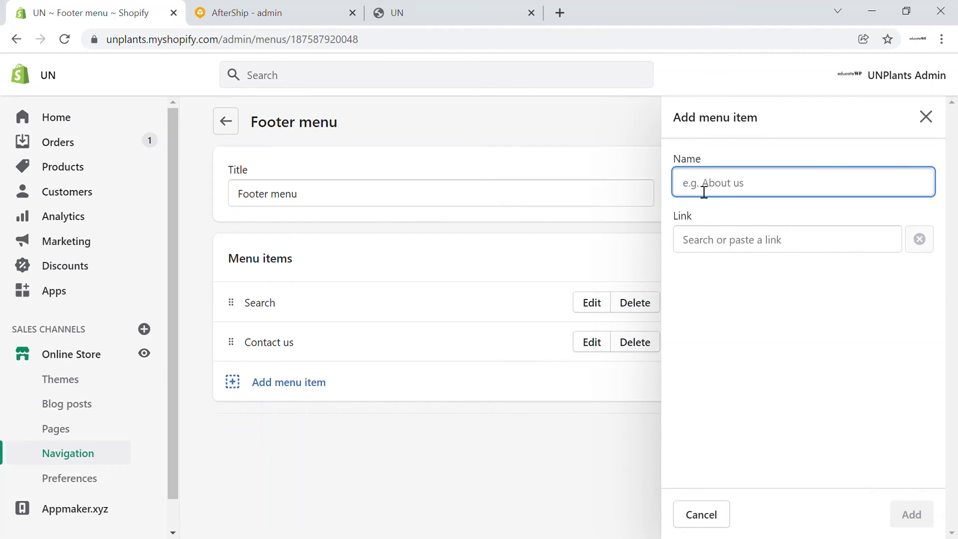
text(Track your order)
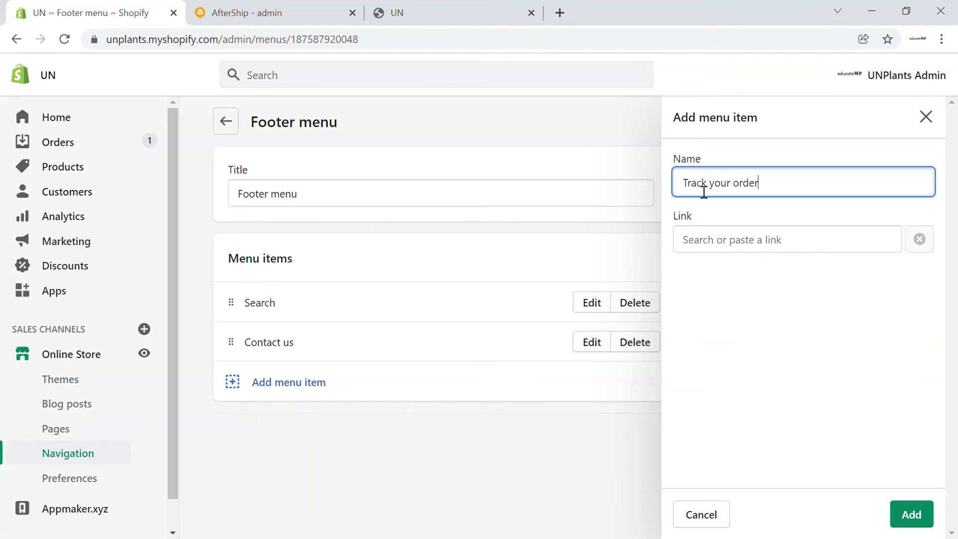
click(728, 250)
key(ctrl+v)
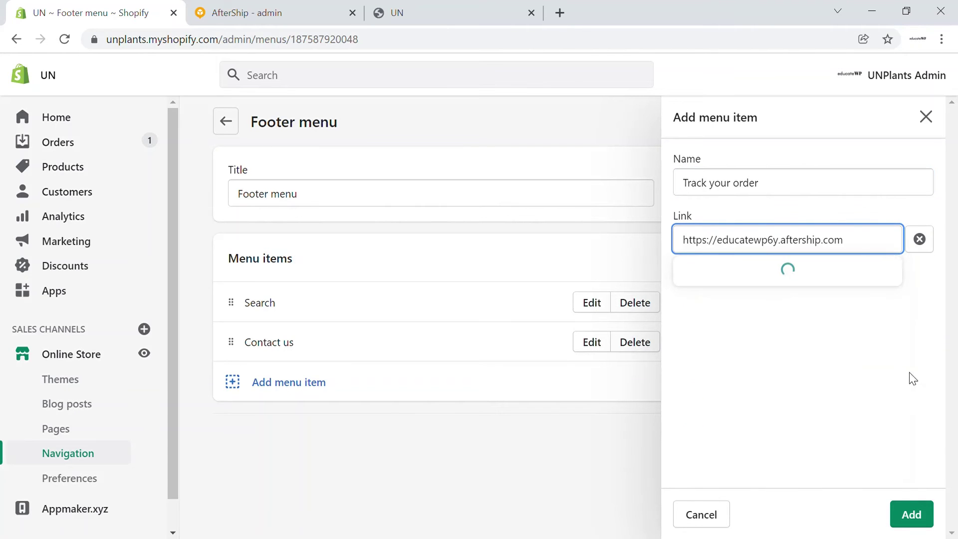
click(808, 272)
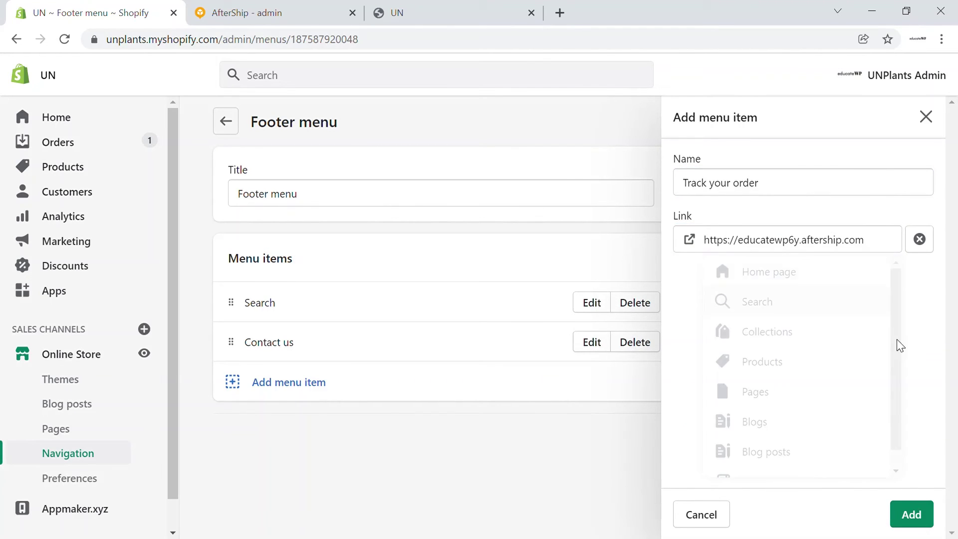
click(910, 514)
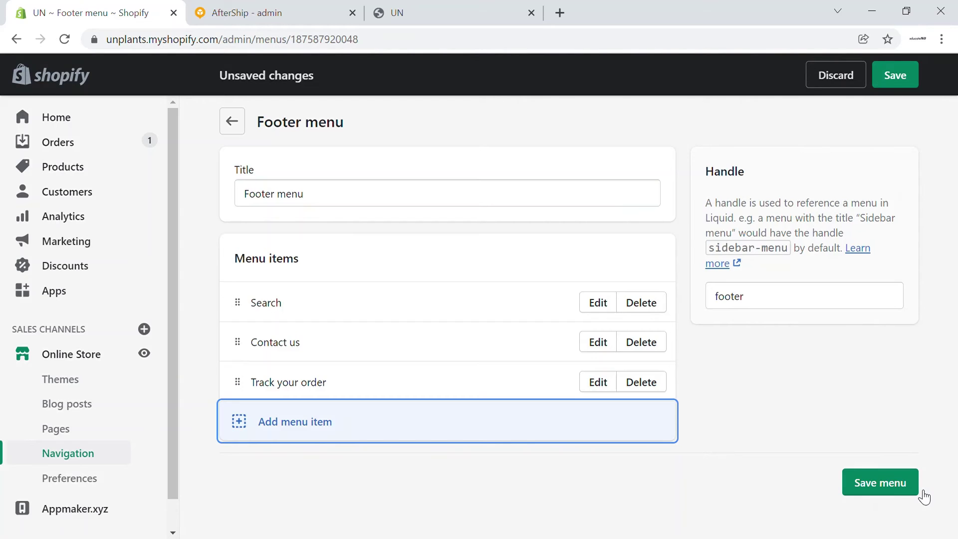
click(920, 493)
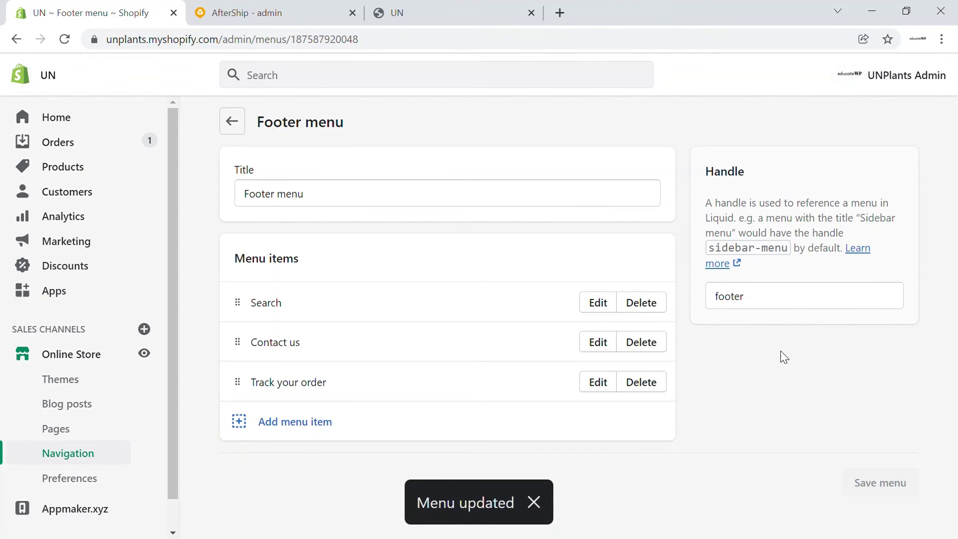
Open the storefront and follow the footer Quick links' Track your order to the Track Order Status page.
click(144, 353)
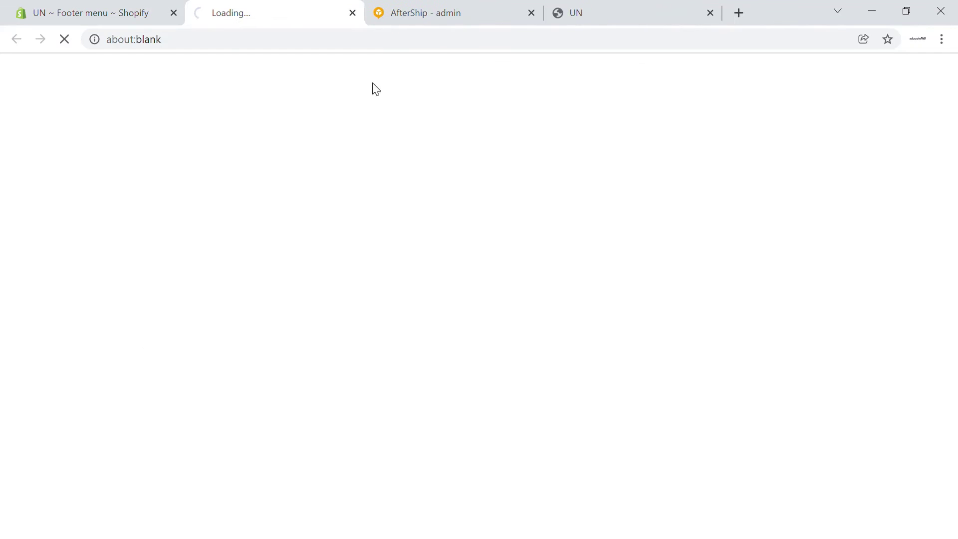
scroll(521, 283, down, 15)
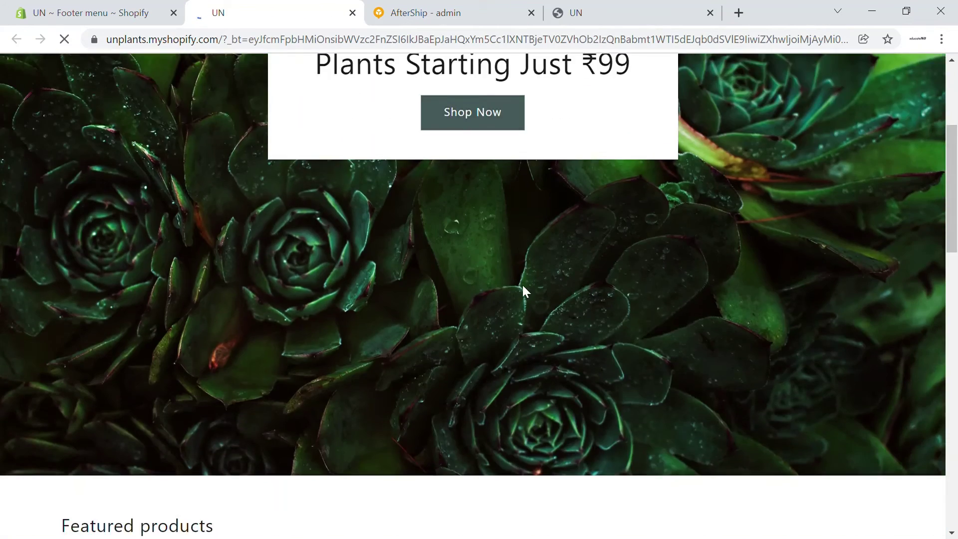
scroll(394, 242, up, 8)
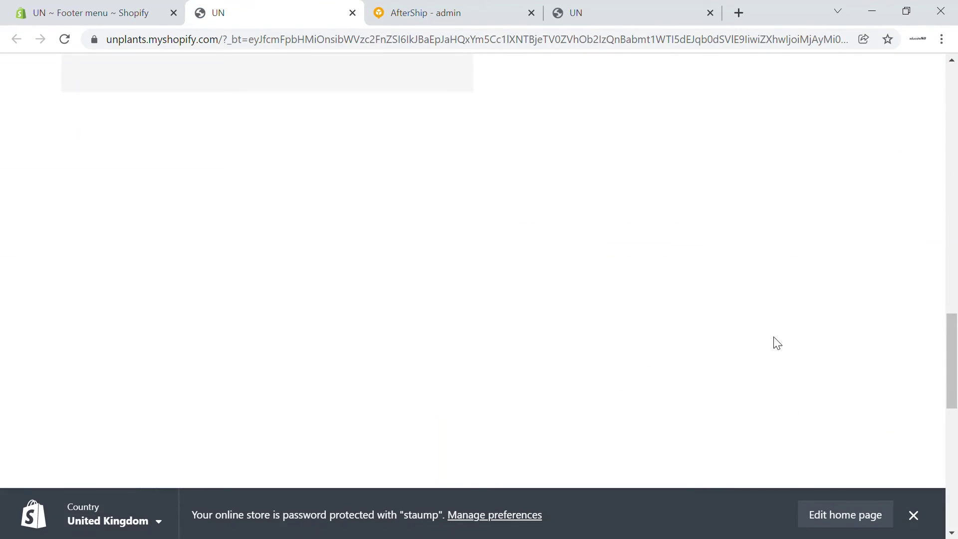
scroll(776, 342, down, 5)
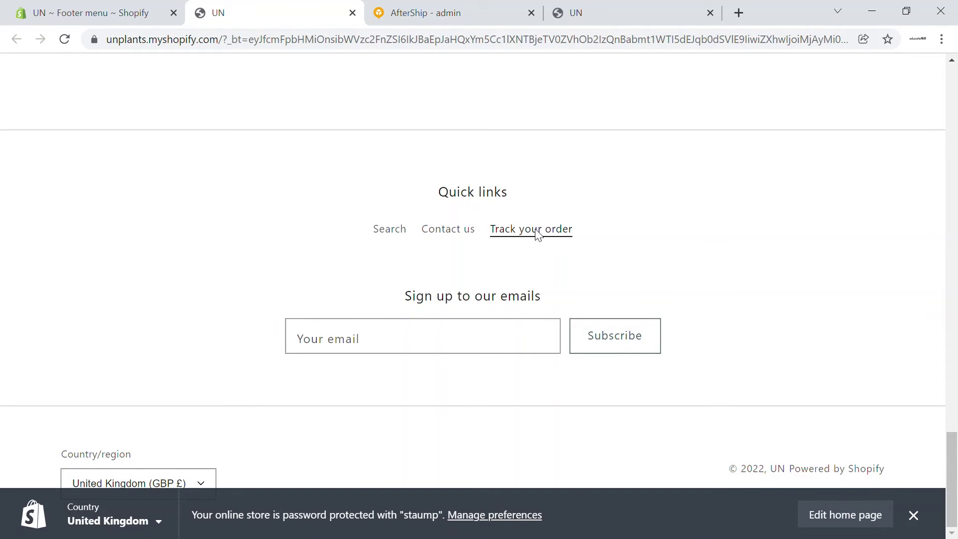
click(536, 234)
Paste the test tracking number into the tracking page and look it up.
click(468, 339)
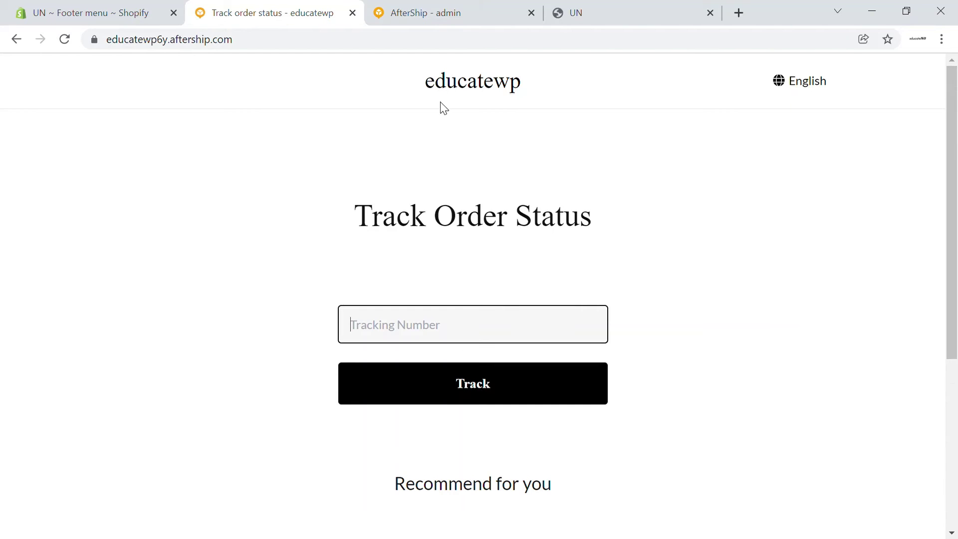
key(ctrl+v)
click(488, 385)
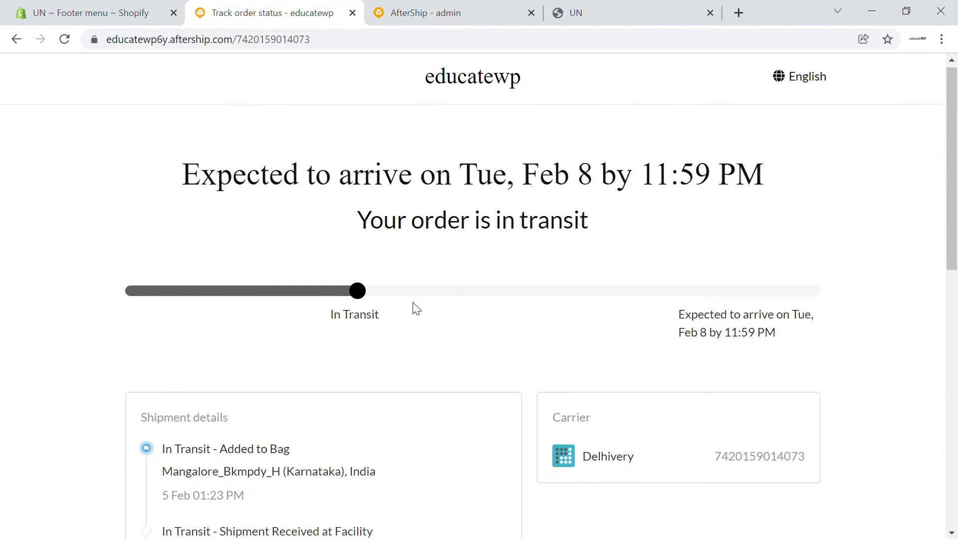
Check the Delhivery in-transit result, due Feb 8, then return to the AfterShip admin.
scroll(414, 307, down, 1)
scroll(416, 308, up, 1)
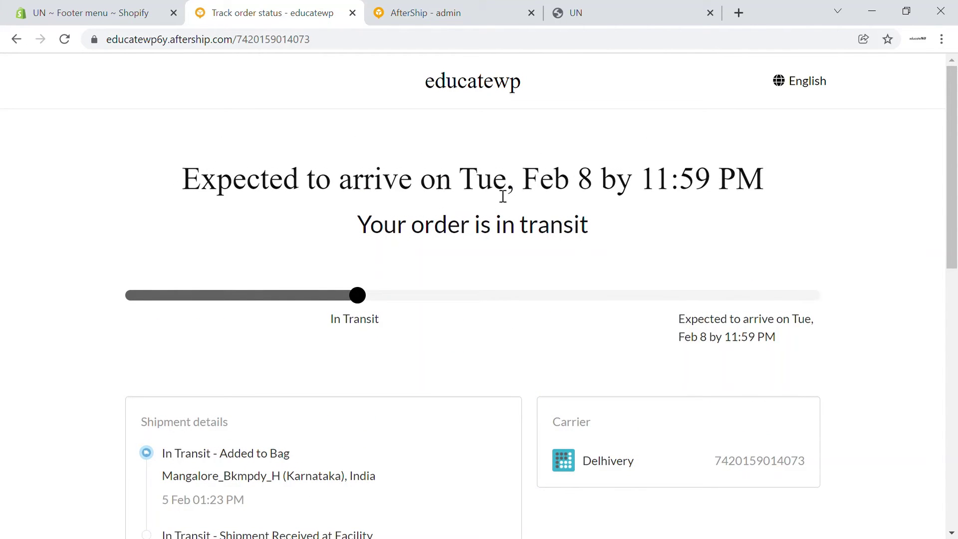
scroll(629, 219, down, 2)
scroll(599, 234, down, 3)
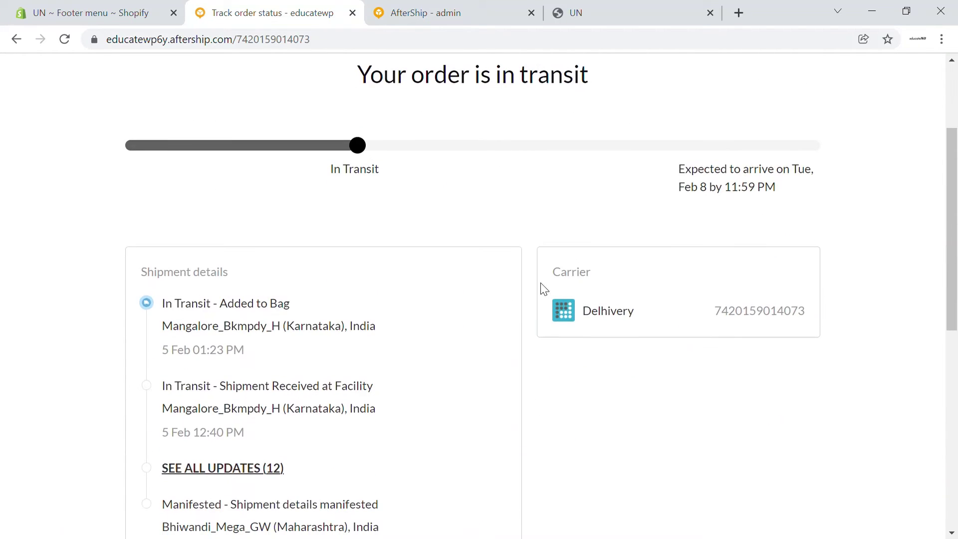
scroll(210, 182, down, 2)
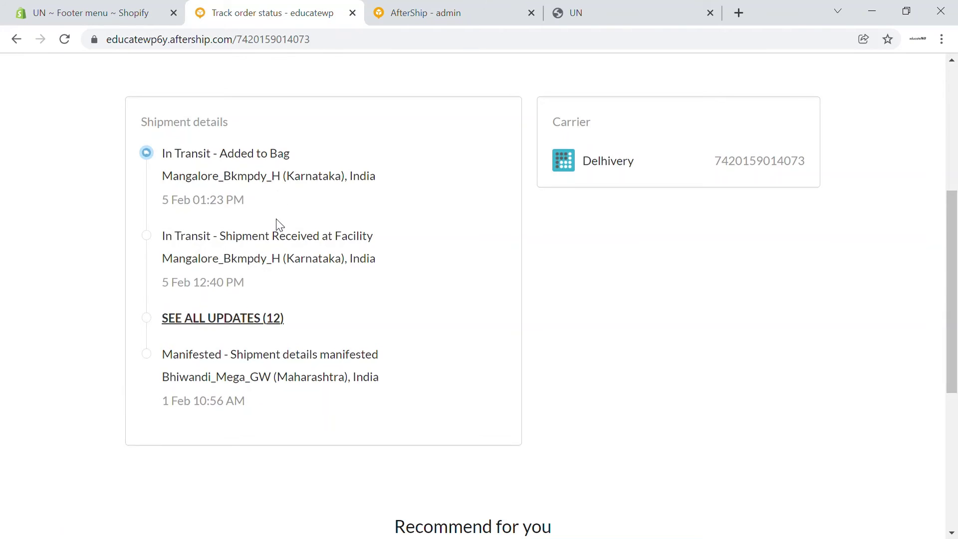
scroll(279, 225, up, 3)
scroll(671, 301, down, 9)
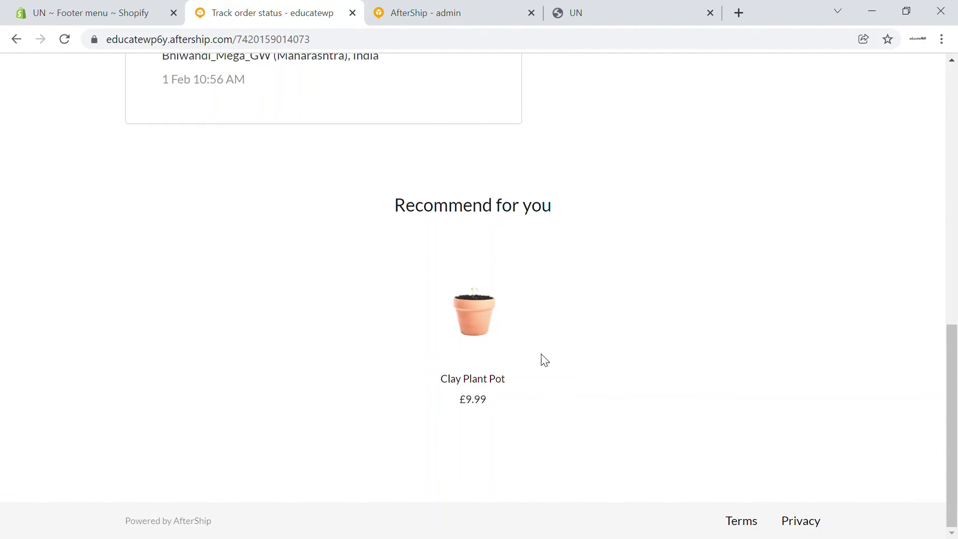
scroll(548, 322, up, 7)
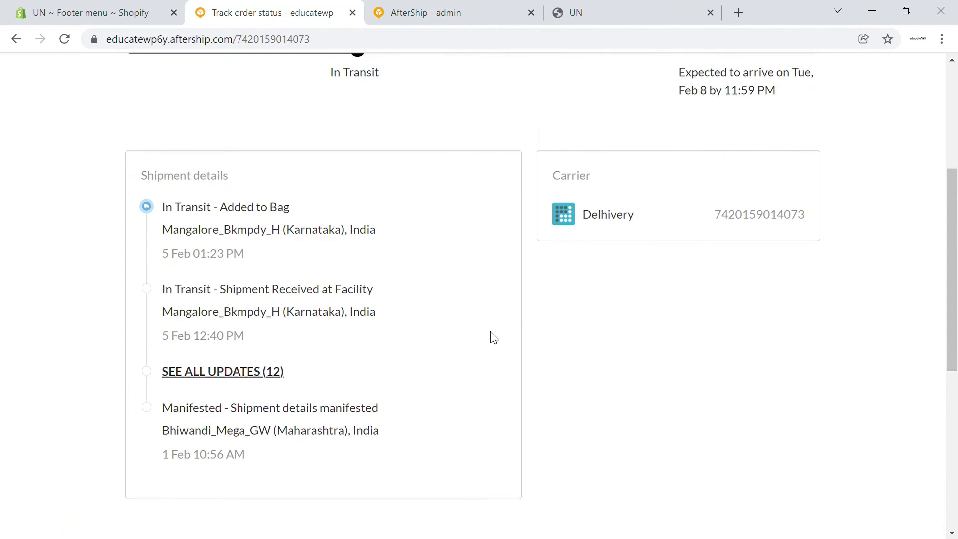
scroll(498, 337, up, 5)
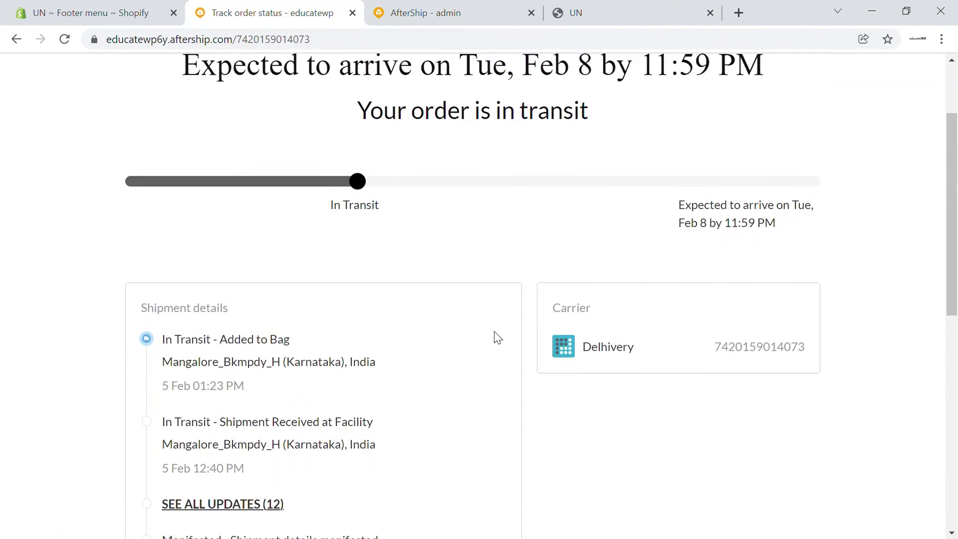
click(525, 19)
Go to Shipments, showing the single Delhivery shipment In transit, expected 02/08/2022.
scroll(583, 190, up, 5)
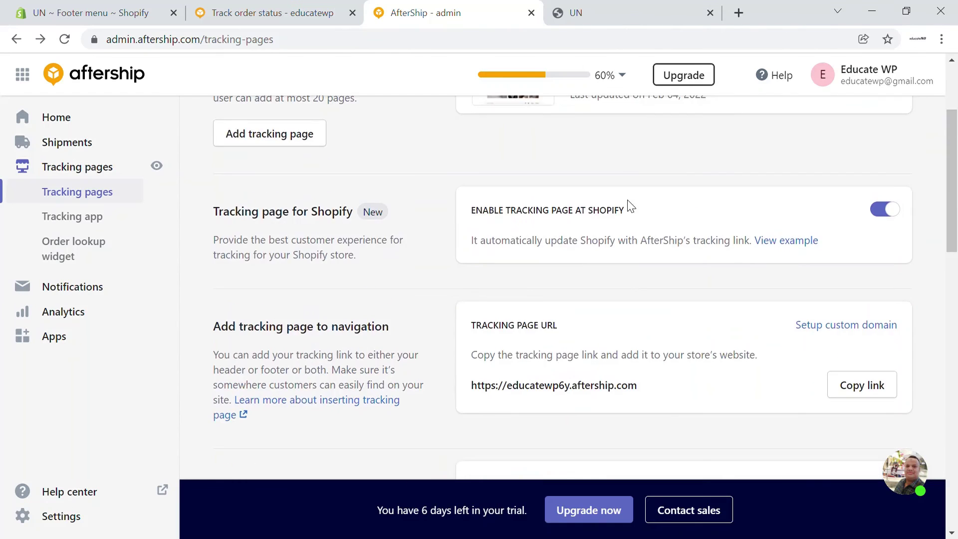
scroll(708, 362, down, 5)
scroll(708, 362, up, 5)
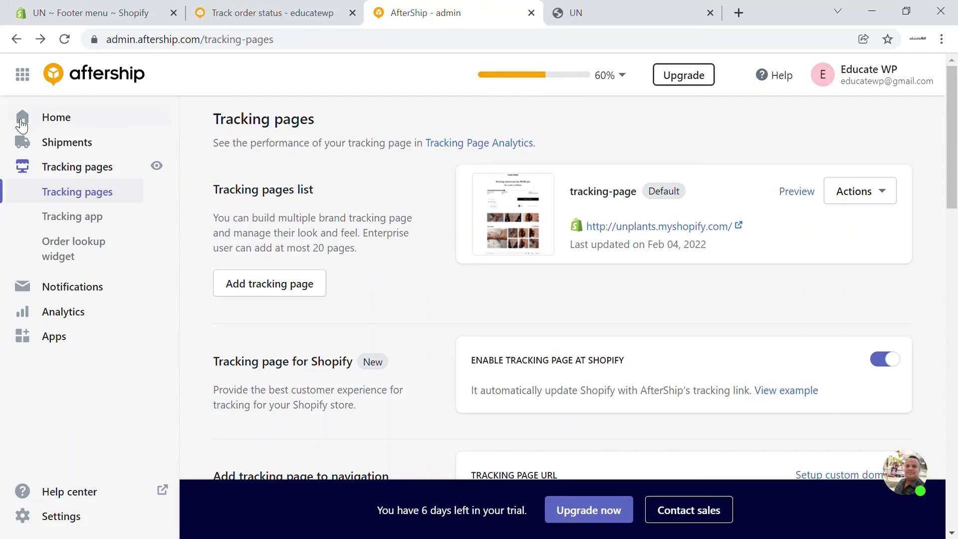
click(52, 142)
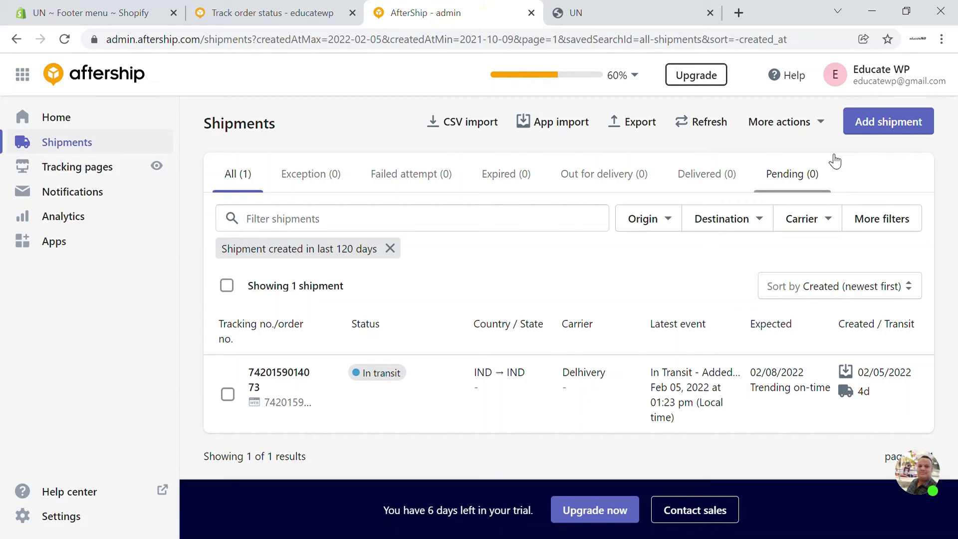
Check the onboarding checklist's courier list, then view Analytics showing 1 total shipment, 0 delivered.
click(634, 75)
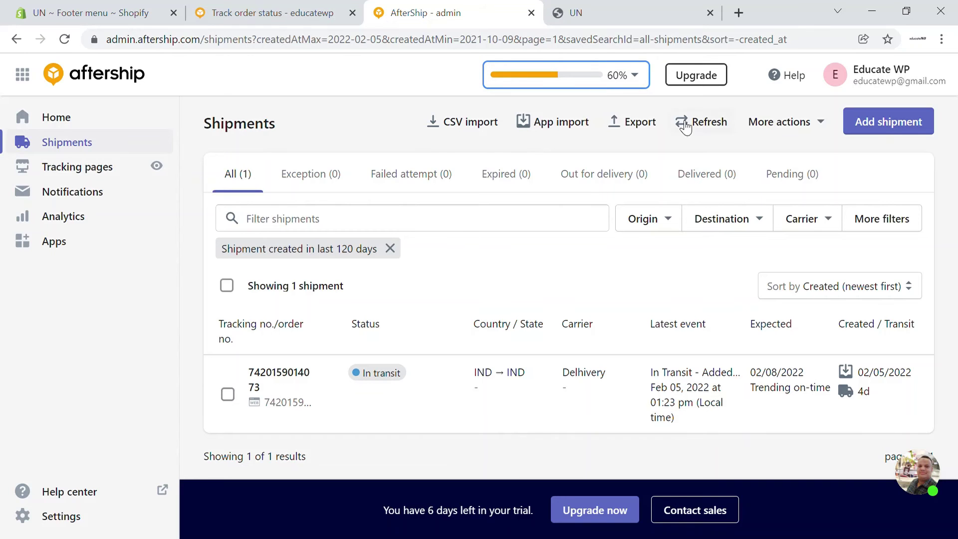
click(630, 74)
click(609, 366)
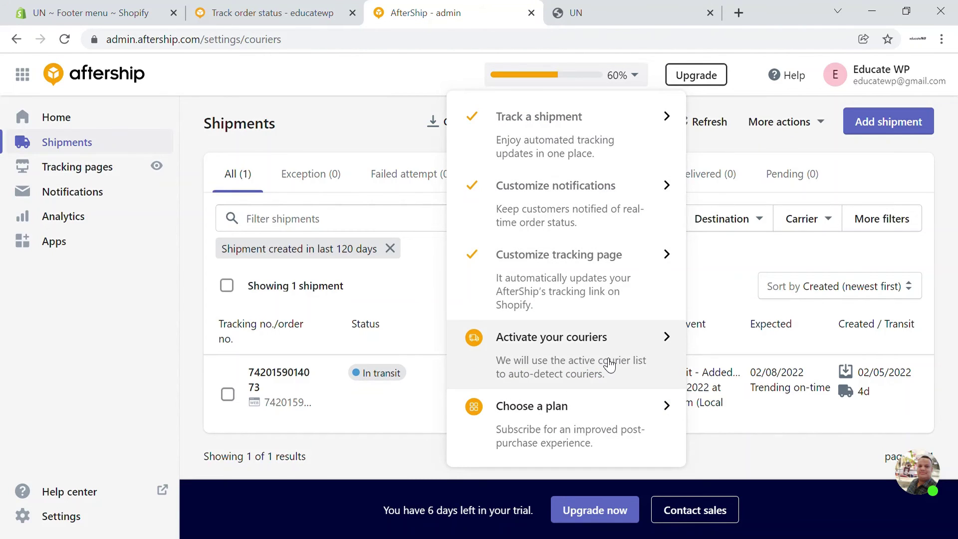
scroll(388, 213, down, 2)
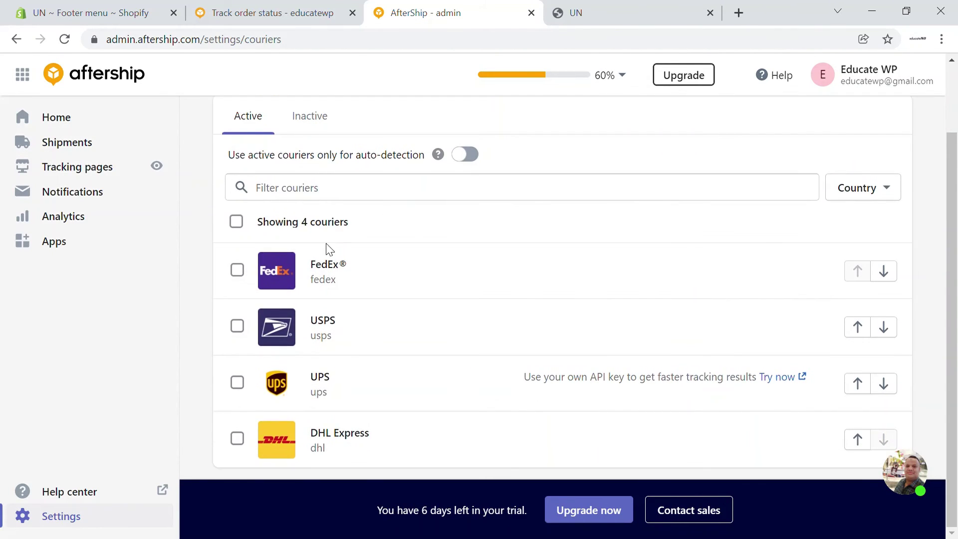
click(319, 196)
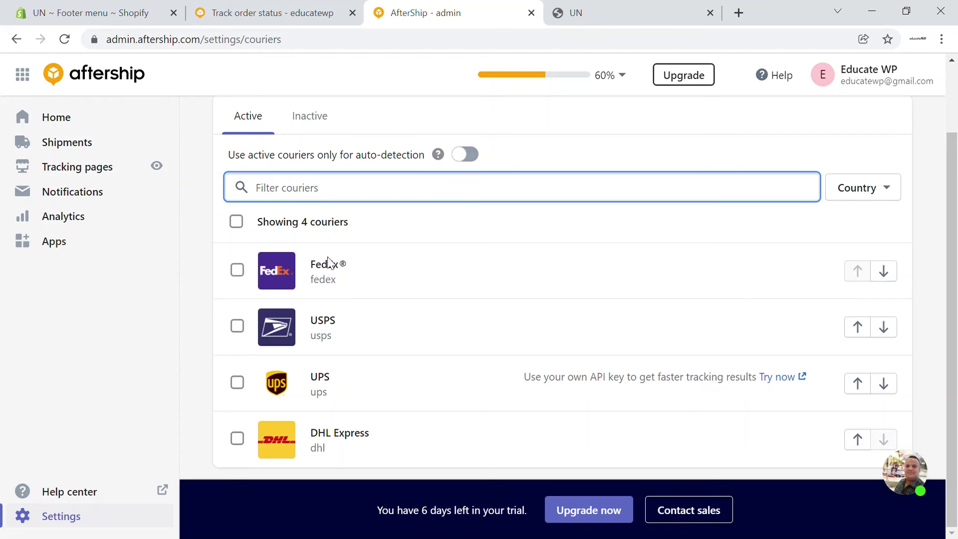
scroll(334, 261, up, 2)
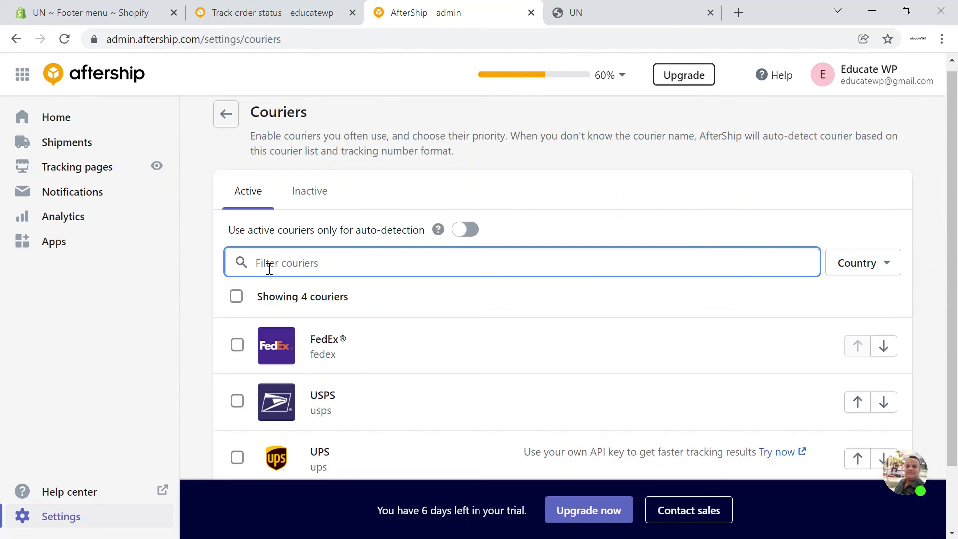
click(122, 221)
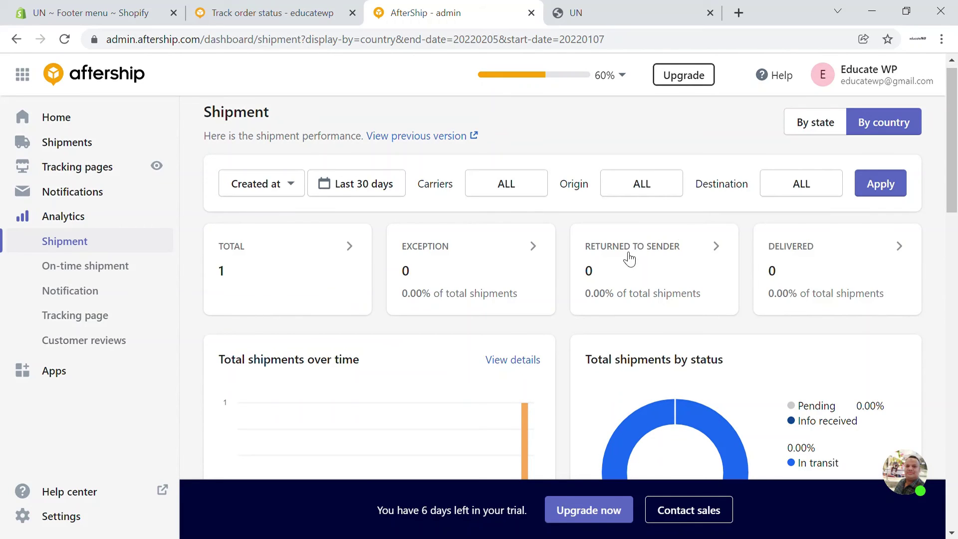
Look through the shipment dashboard, then view the Tracking page visit analytics.
scroll(675, 269, down, 2)
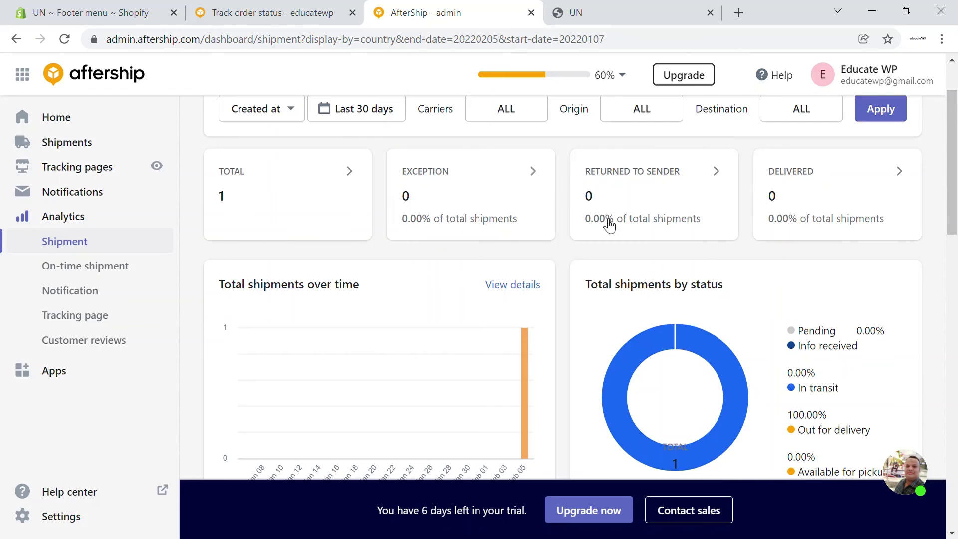
scroll(611, 232, down, 8)
scroll(608, 238, down, 3)
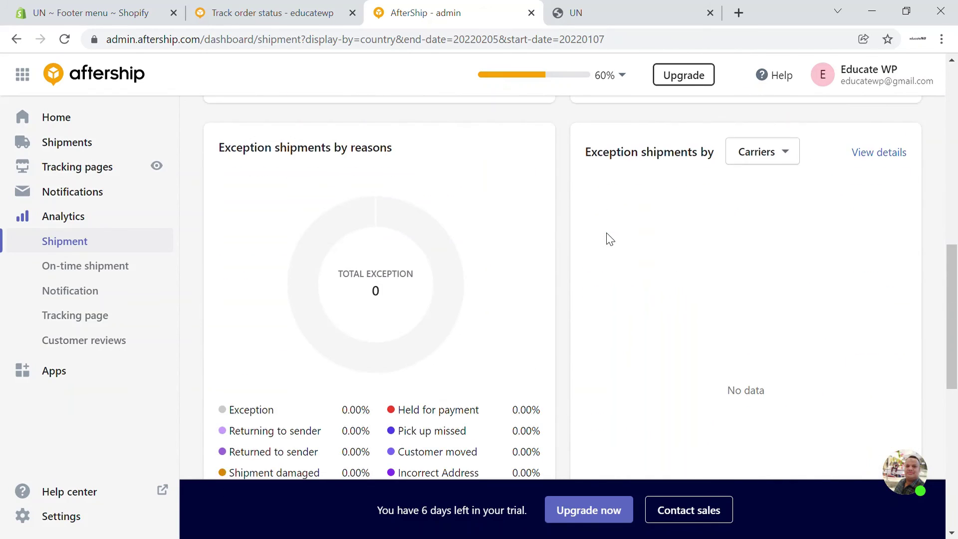
scroll(607, 237, up, 6)
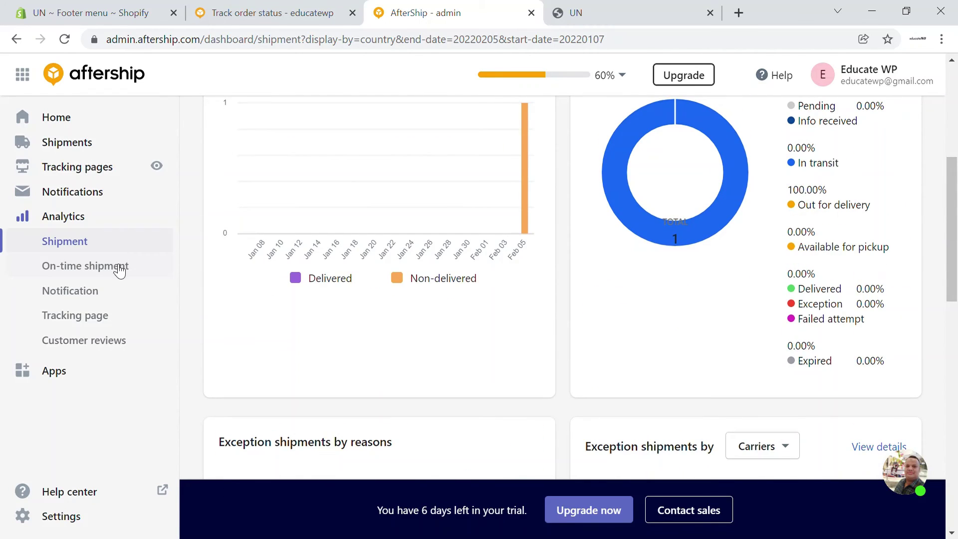
click(109, 315)
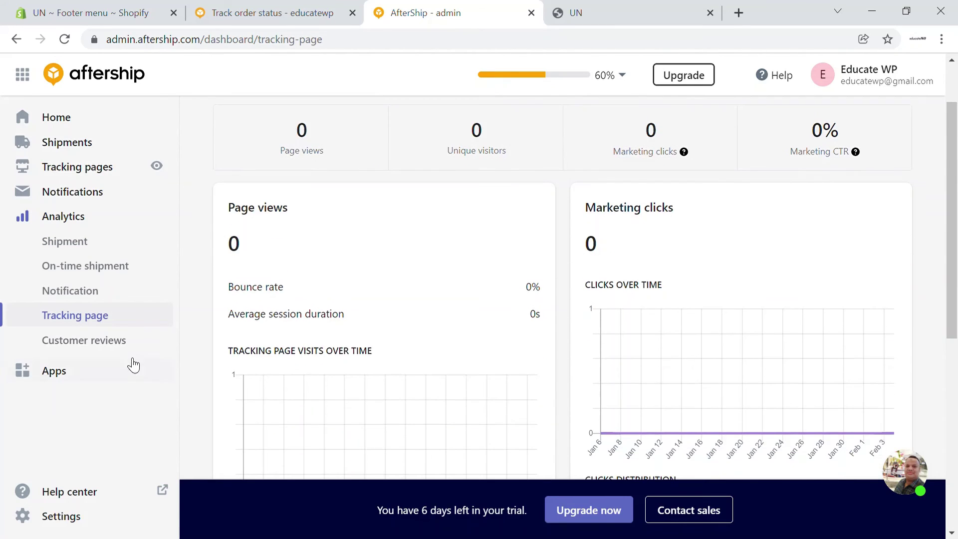
Check the empty Customer reviews ratings, then return to the Tracking pages list.
click(94, 339)
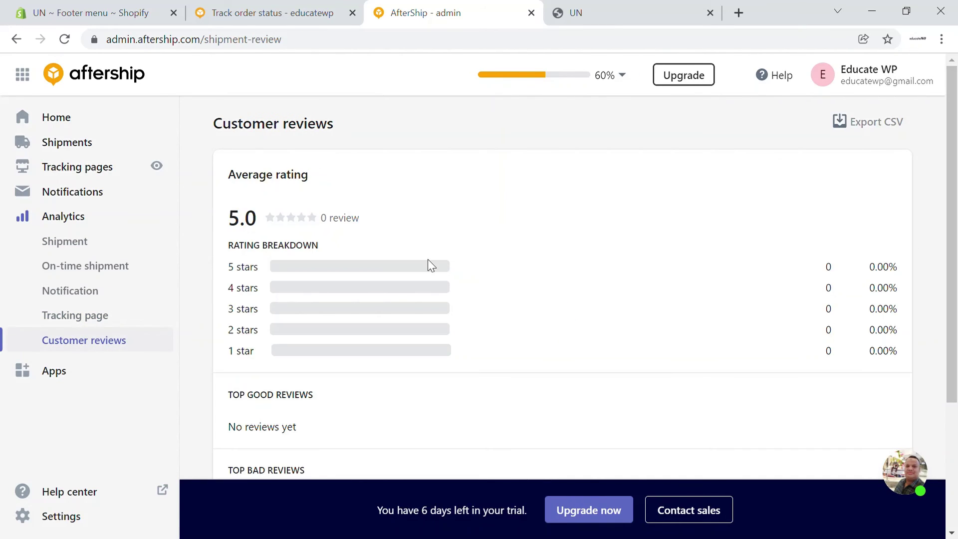
scroll(612, 304, down, 2)
scroll(613, 303, up, 2)
click(78, 166)
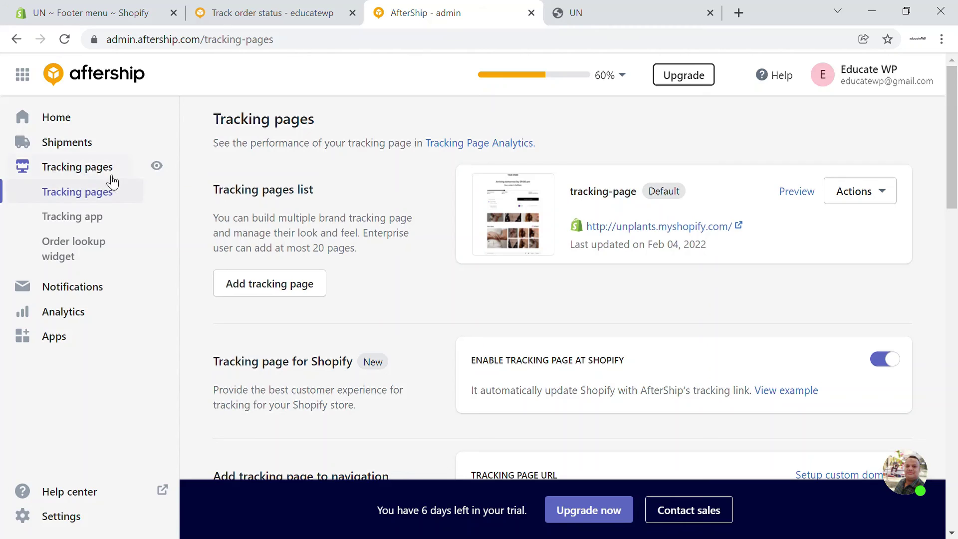
Open the Order lookup widget settings (lookup by Both) and review its Get code embed snippets.
click(92, 246)
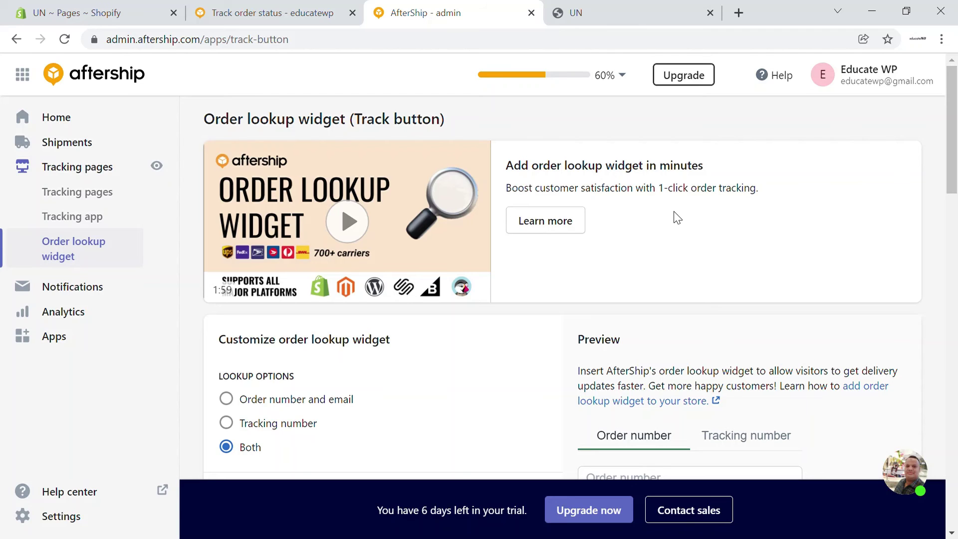
scroll(674, 215, down, 5)
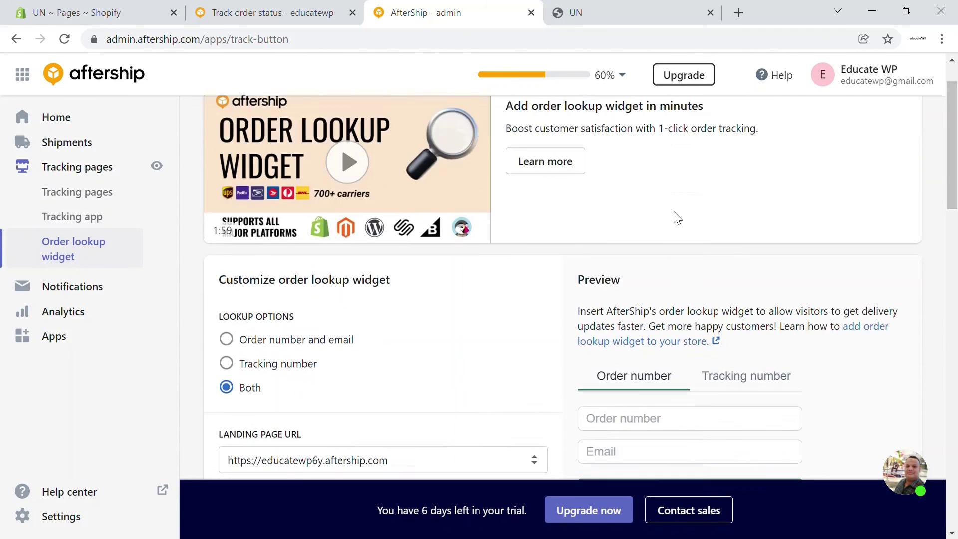
scroll(674, 215, up, 2)
scroll(674, 216, down, 2)
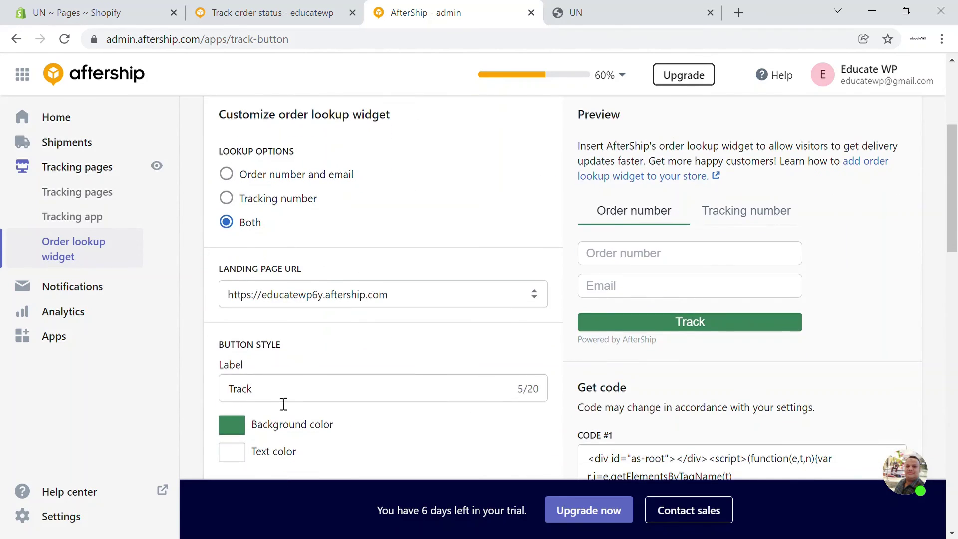
scroll(282, 402, down, 2)
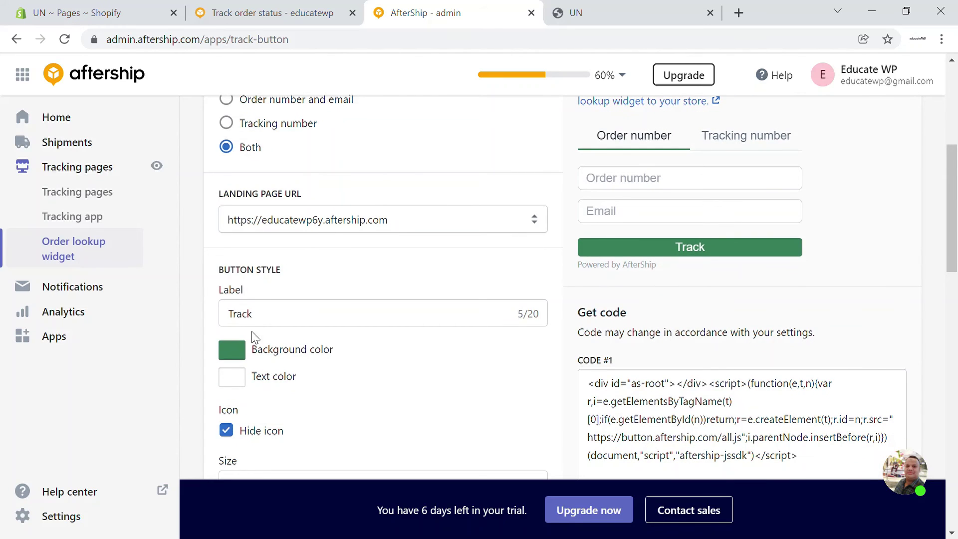
scroll(318, 443, down, 5)
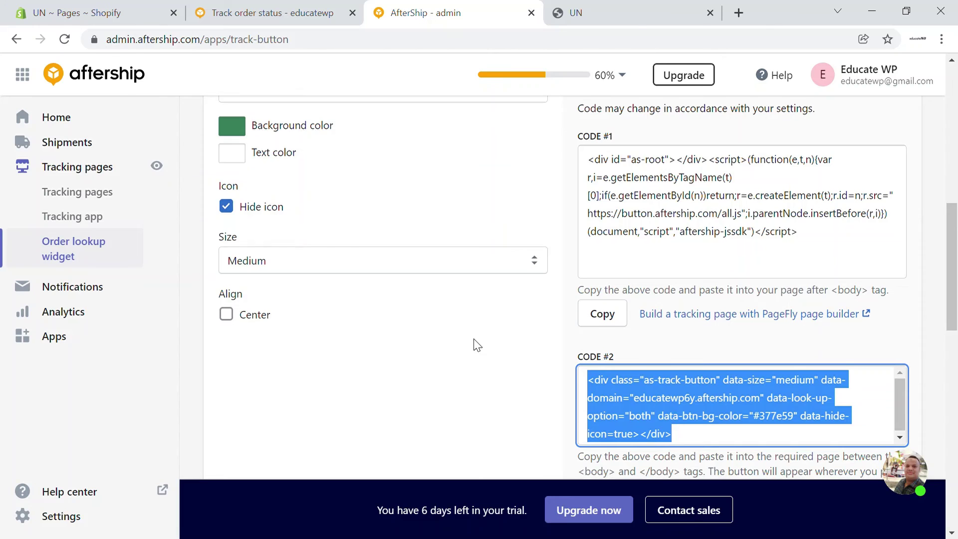
scroll(463, 337, up, 3)
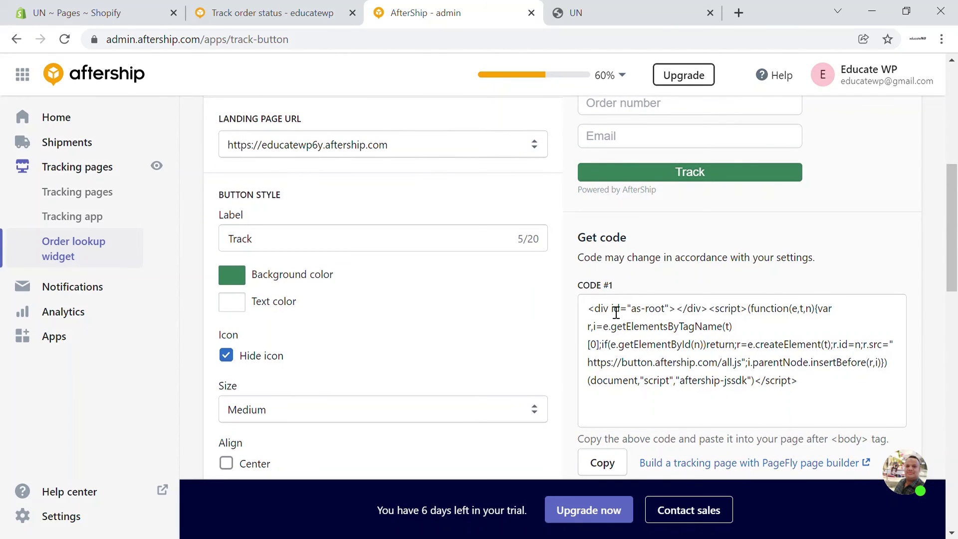
scroll(617, 311, down, 2)
scroll(616, 311, up, 2)
scroll(617, 312, down, 1)
scroll(616, 311, down, 1)
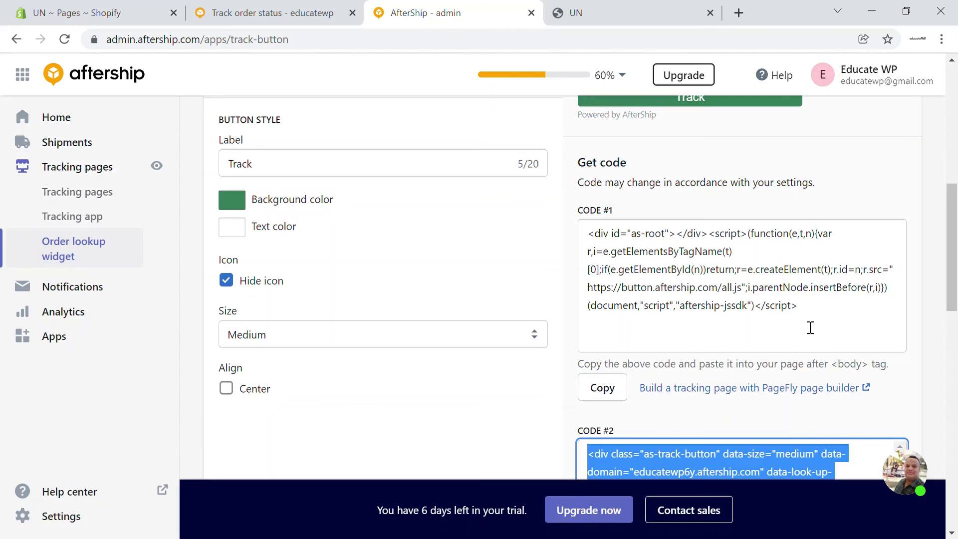
scroll(810, 327, down, 2)
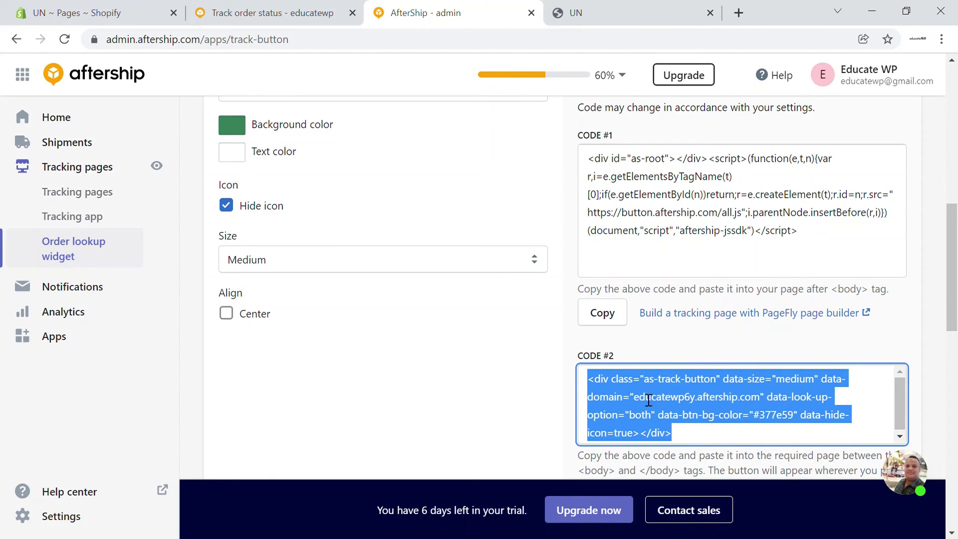
scroll(685, 395, down, 1)
scroll(686, 395, down, 1)
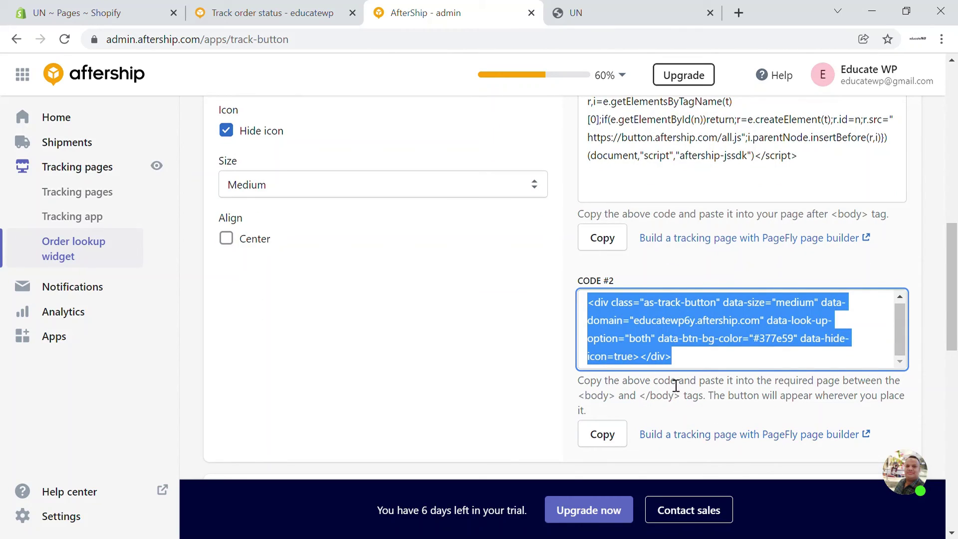
scroll(772, 387, down, 1)
scroll(773, 385, down, 2)
scroll(761, 306, up, 4)
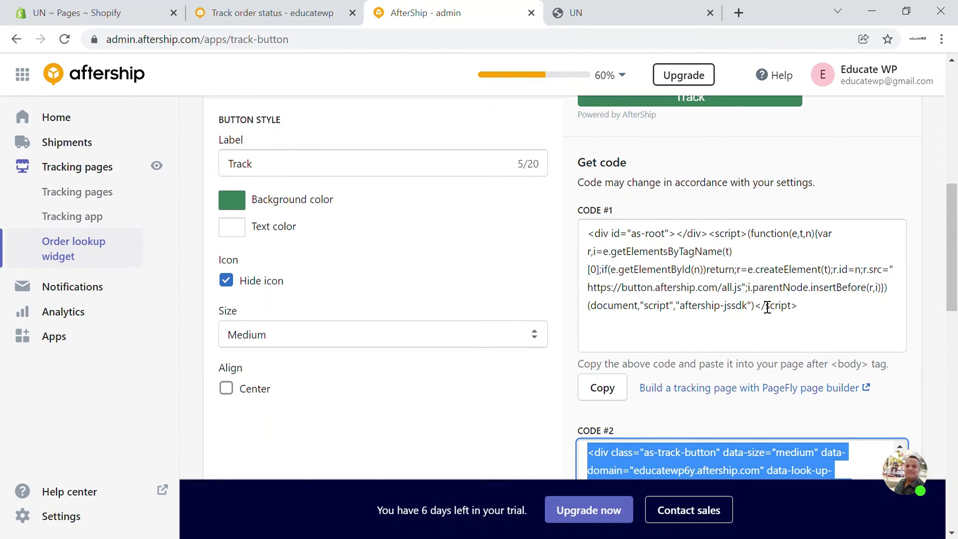
scroll(762, 305, up, 3)
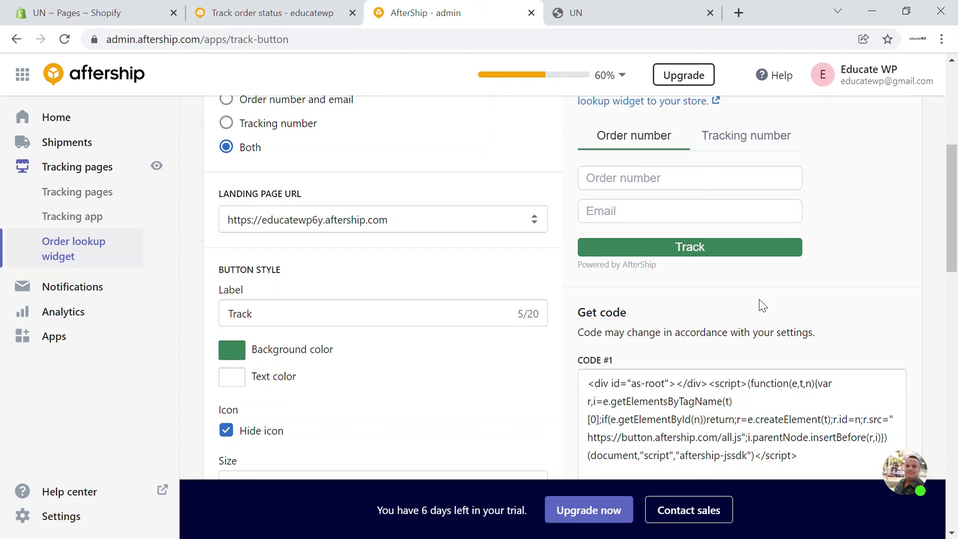
scroll(761, 305, up, 2)
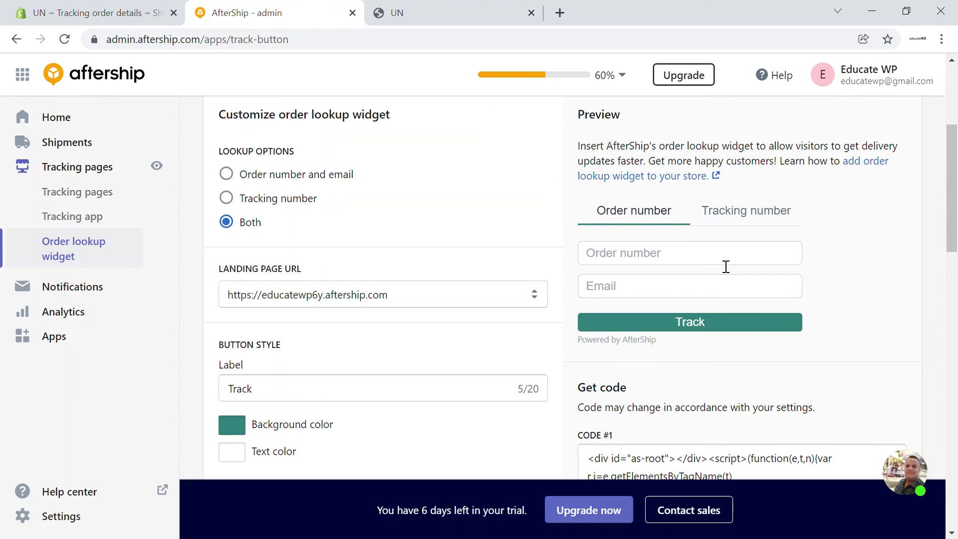
scroll(725, 267, up, 2)
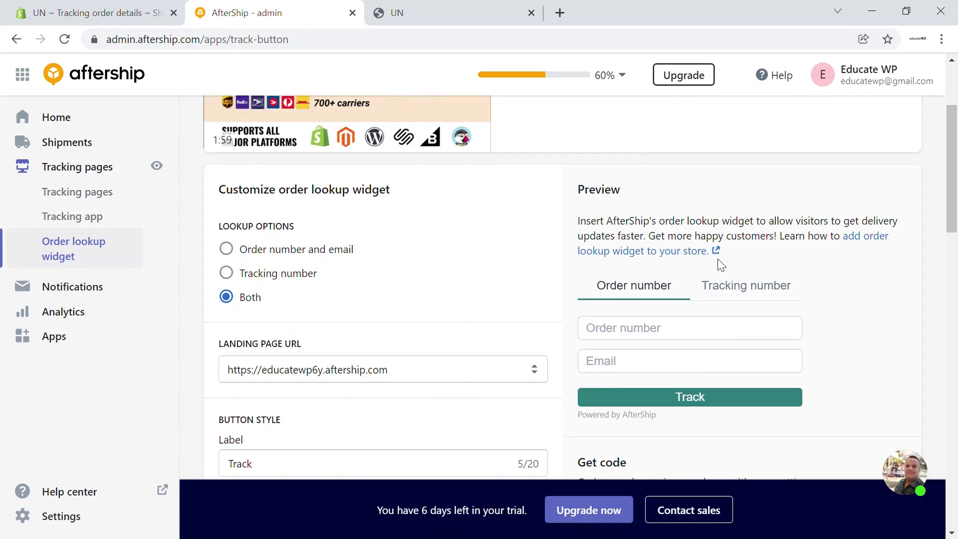
scroll(722, 264, up, 2)
scroll(721, 264, up, 1)
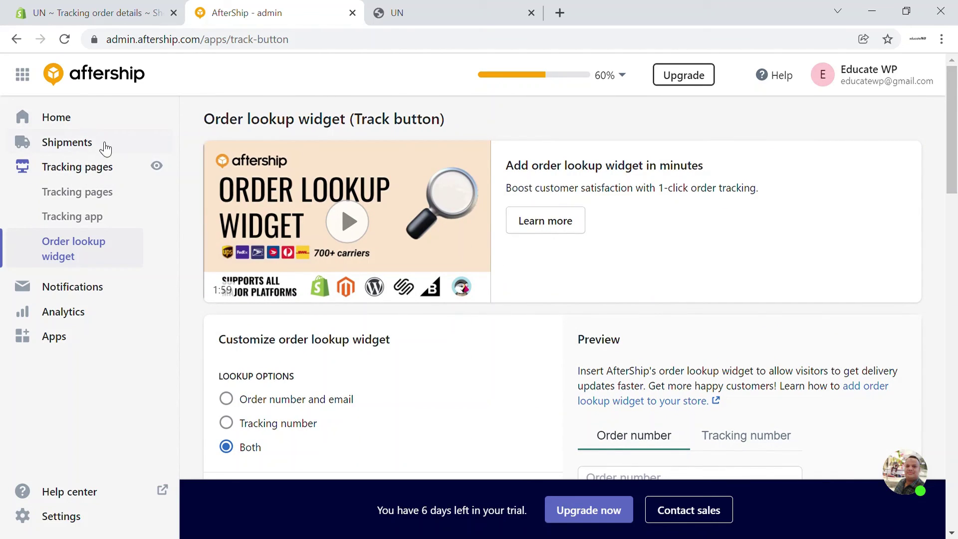
From Shipments, pick the Free plan by setting the quota slider to 50 and starting it.
click(70, 150)
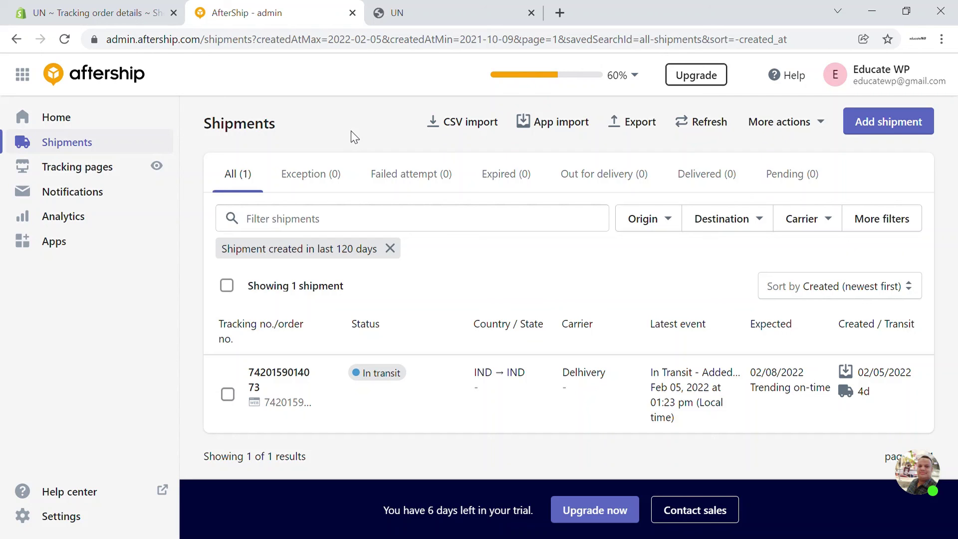
click(601, 507)
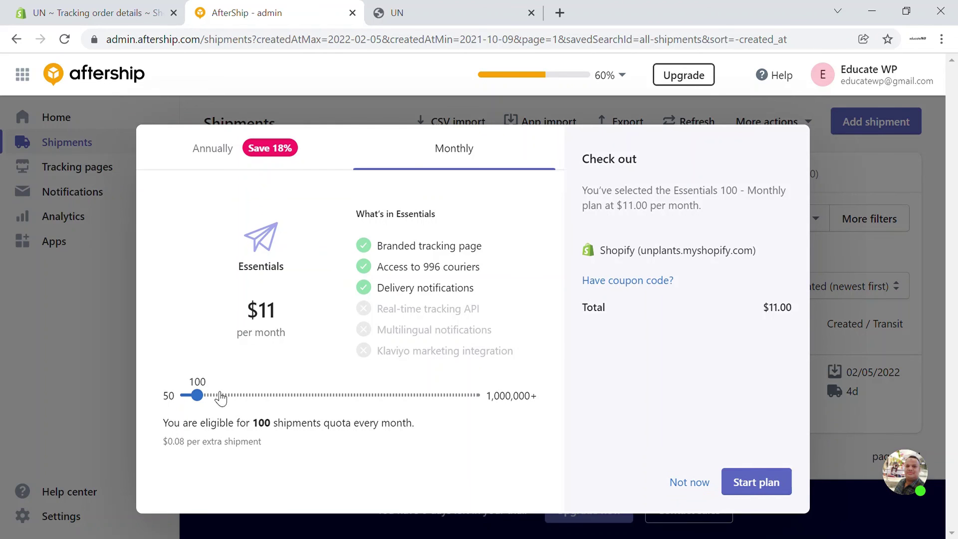
drag(223, 405, 263, 396)
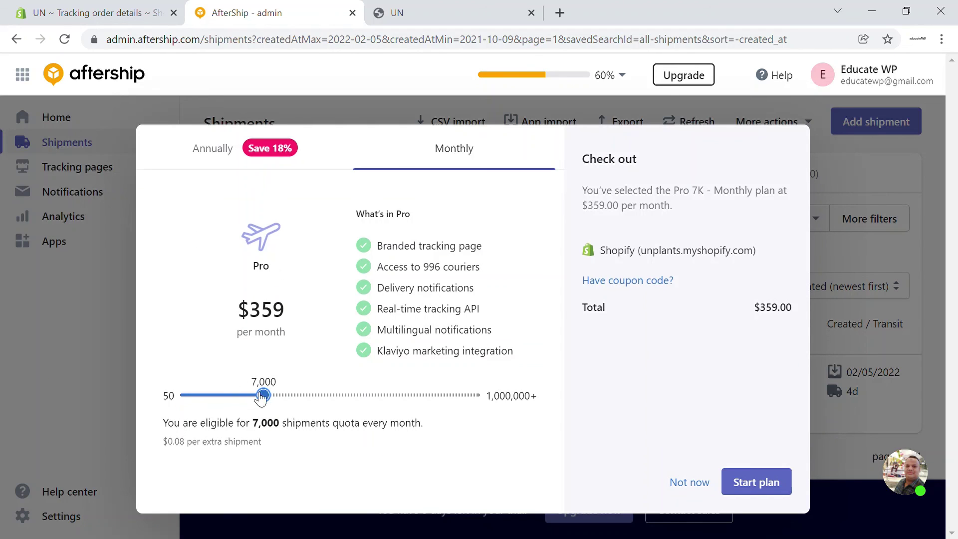
drag(263, 394, 188, 408)
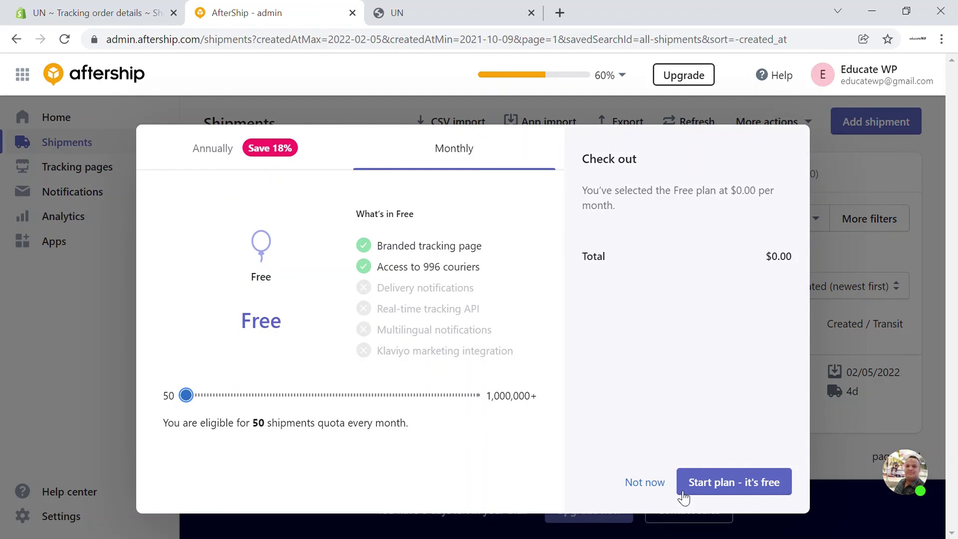
click(760, 482)
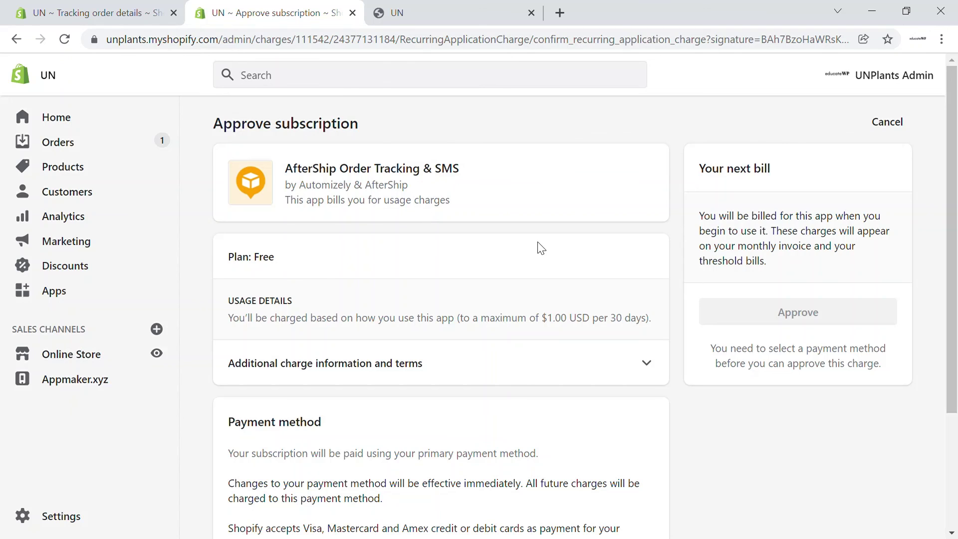
scroll(419, 174, down, 1)
scroll(419, 175, up, 1)
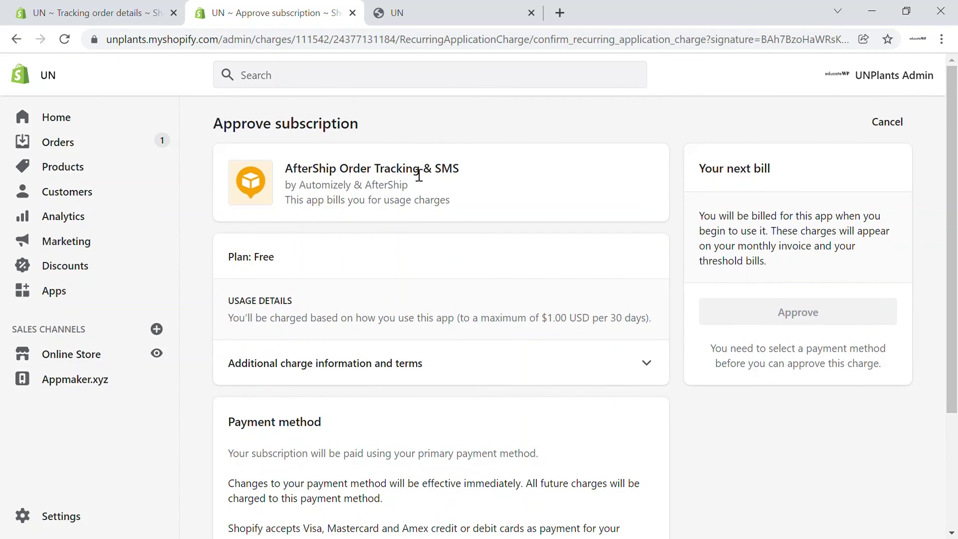